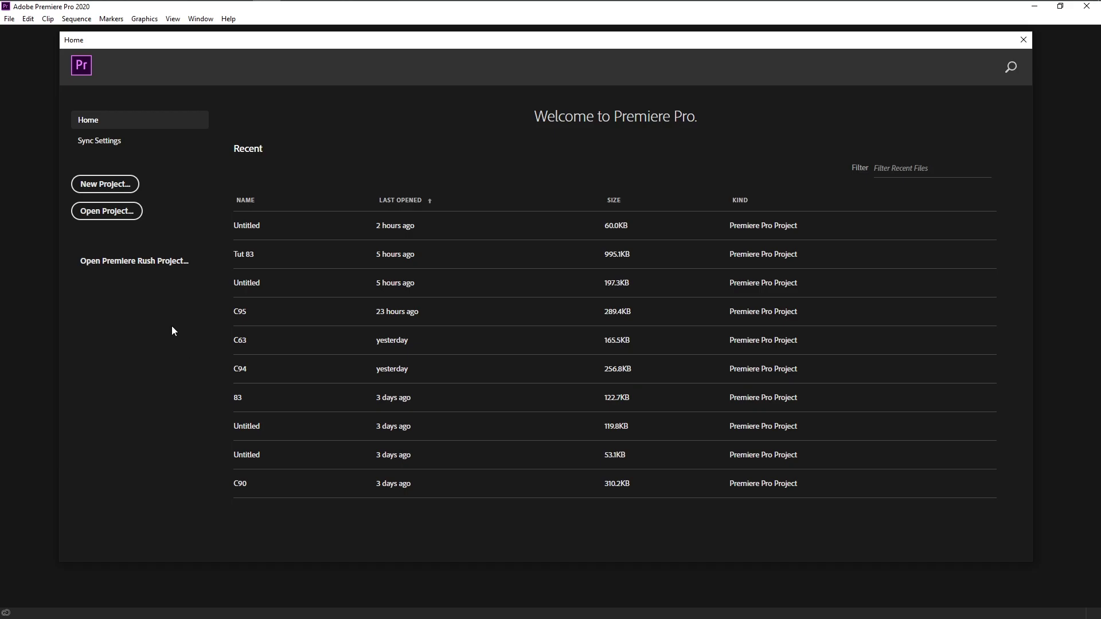
# - Create a new project named "cut in transition" with the default settings
pyautogui.click(128, 183)
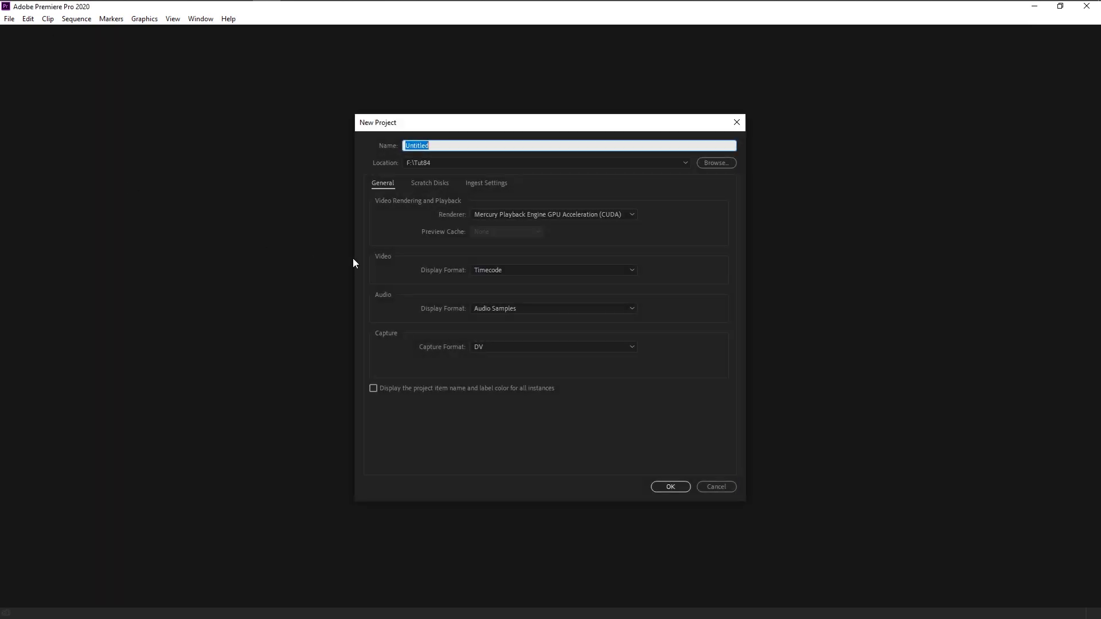
pyautogui.press('BackSpace')
pyautogui.write('cut in transition')
pyautogui.press('Return')
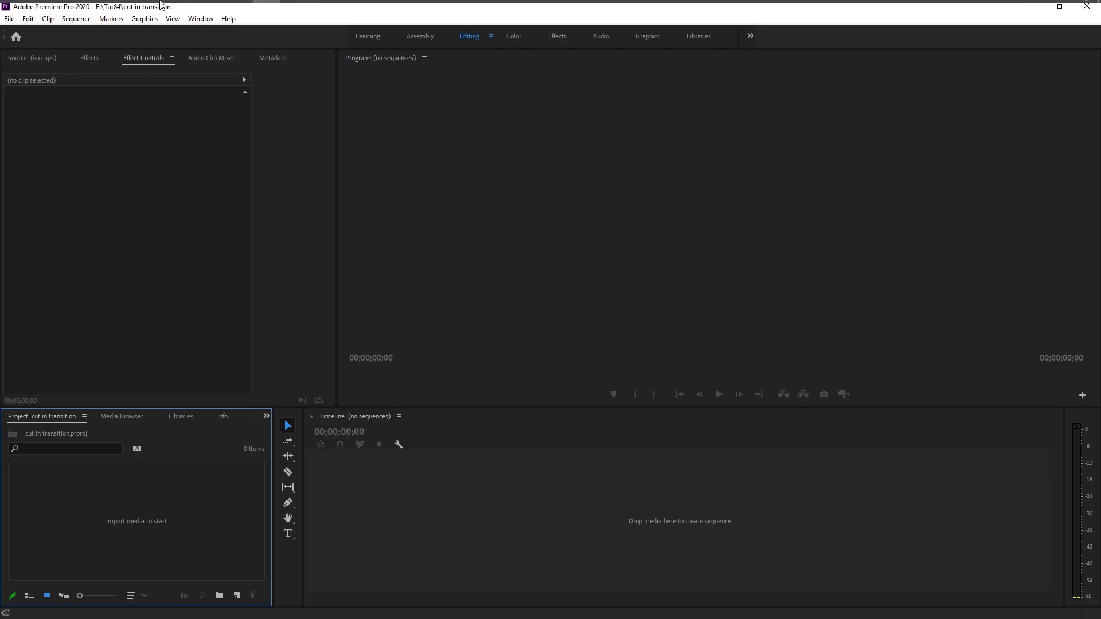
# - Import stock 3, stock1 and Stock2 from the Tut84 stock folder and create a sequence from stock 3.mp4
pyautogui.click(156, 8)
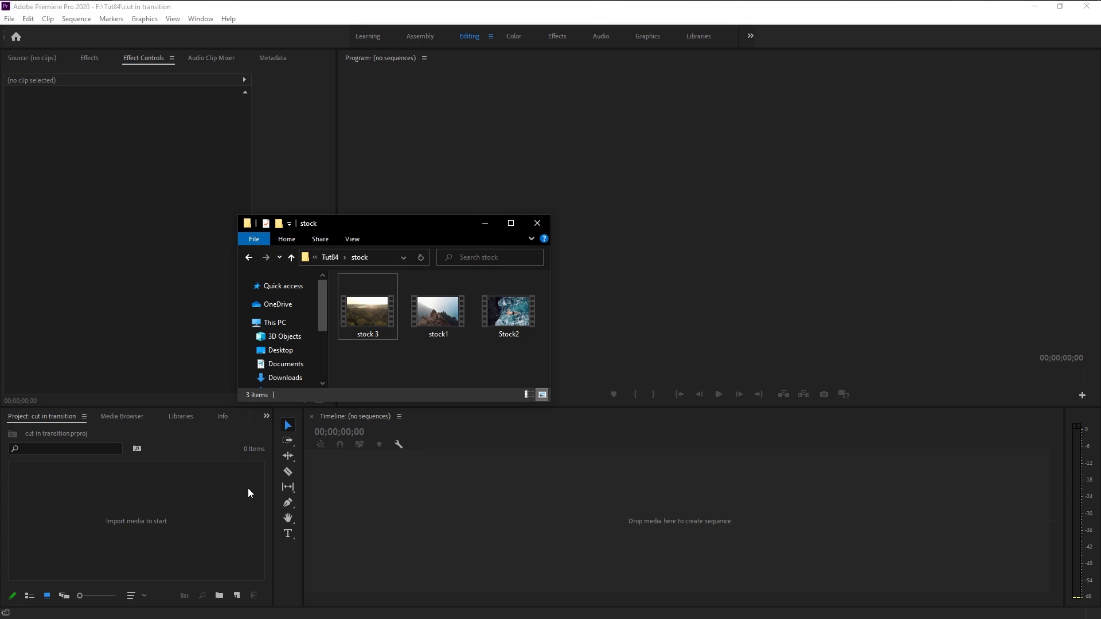
pyautogui.moveTo(521, 361); pyautogui.dragTo(227, 501)
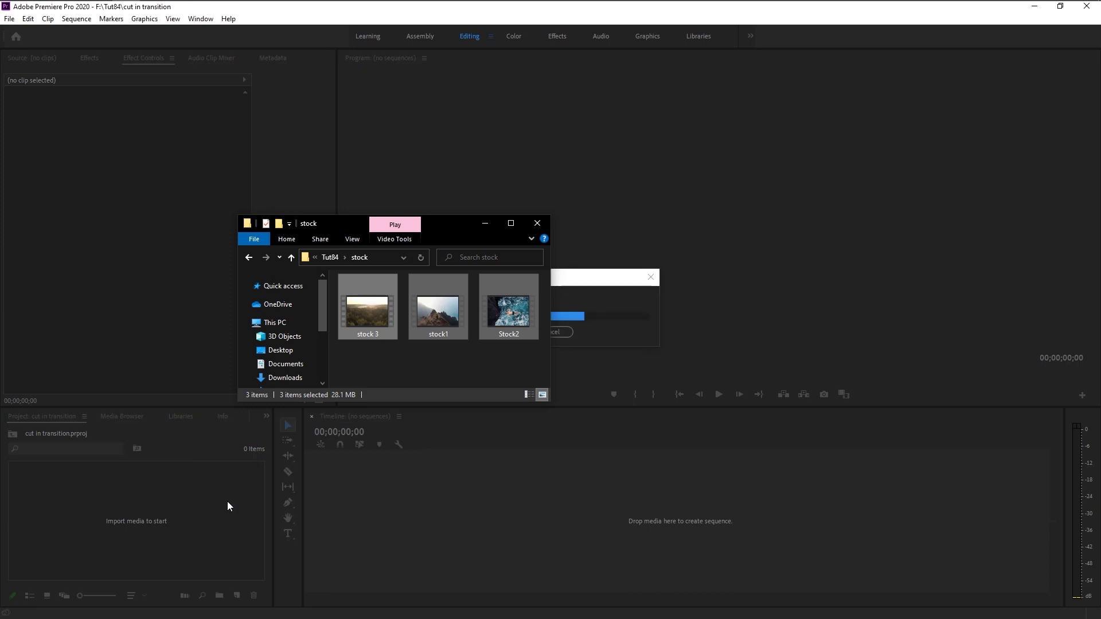
pyautogui.click(60, 500)
pyautogui.moveTo(57, 499); pyautogui.dragTo(460, 514)
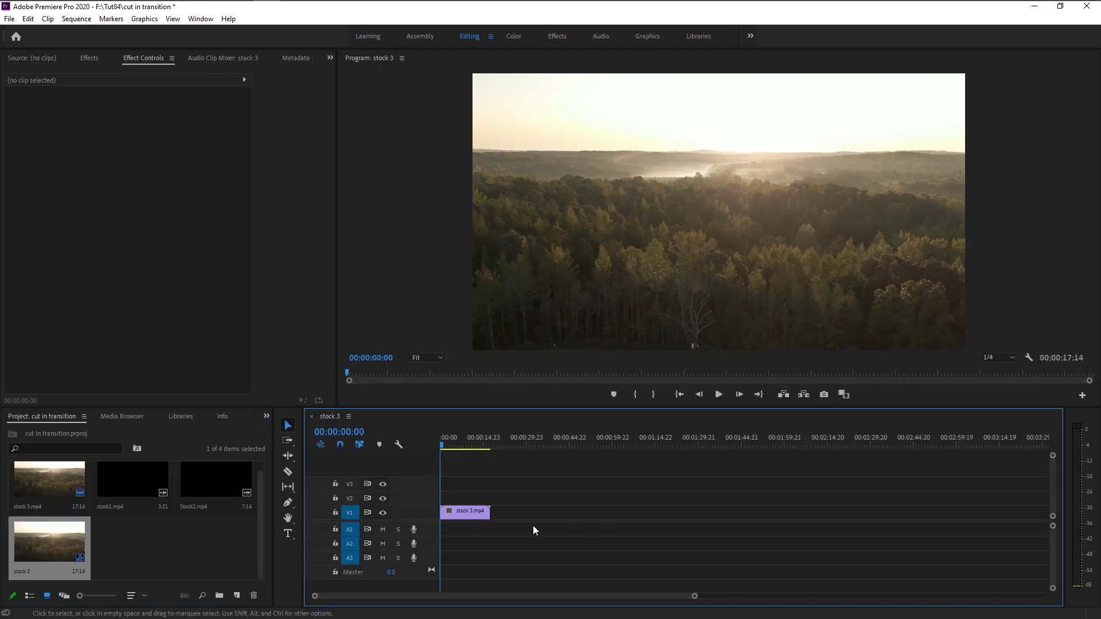
# - Place stock1.mp4 and Stock2.mp4 after the stock 3 clip on V1 with gaps between them, and check their frames
pyautogui.click(192, 517)
pyautogui.click(146, 475)
pyautogui.moveTo(146, 476); pyautogui.dragTo(506, 511)
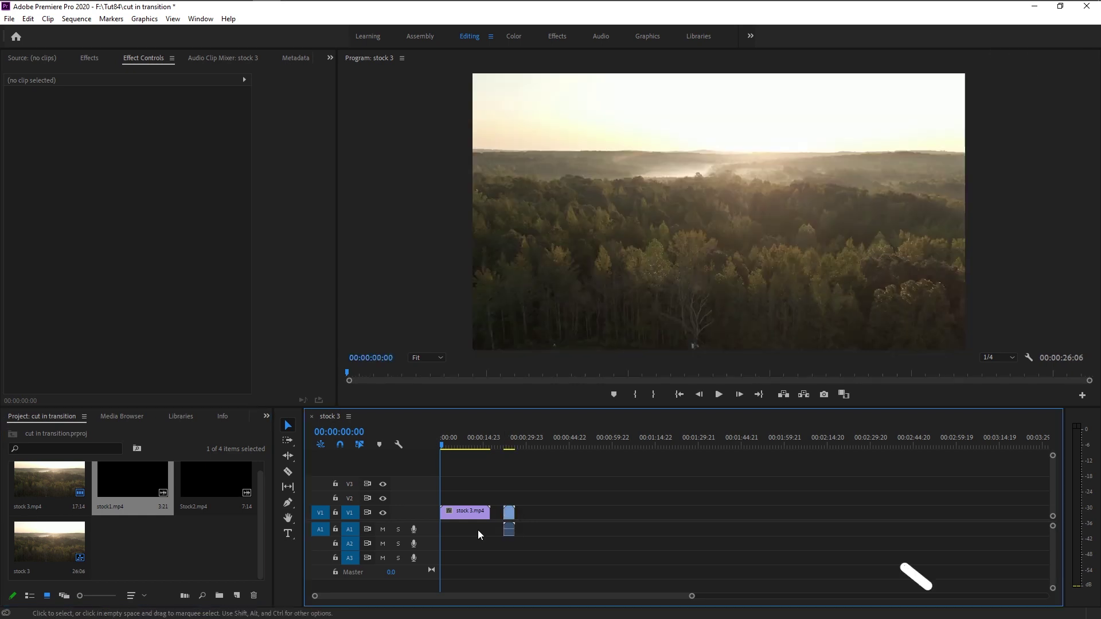
pyautogui.moveTo(216, 484); pyautogui.dragTo(531, 519)
pyautogui.click(477, 445)
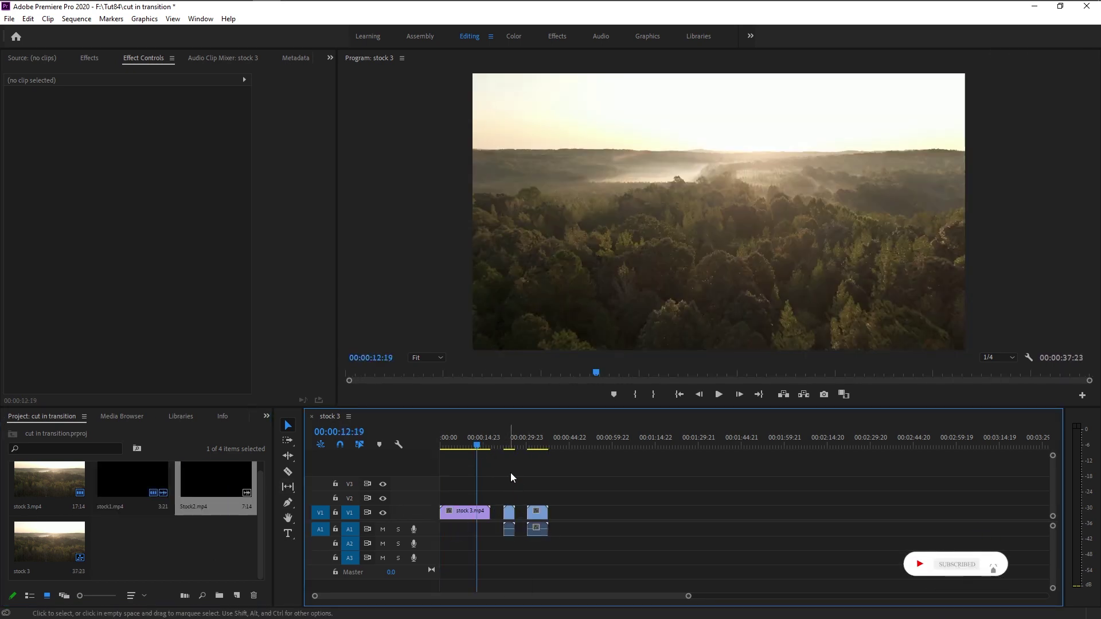
pyautogui.click(511, 439)
pyautogui.click(542, 445)
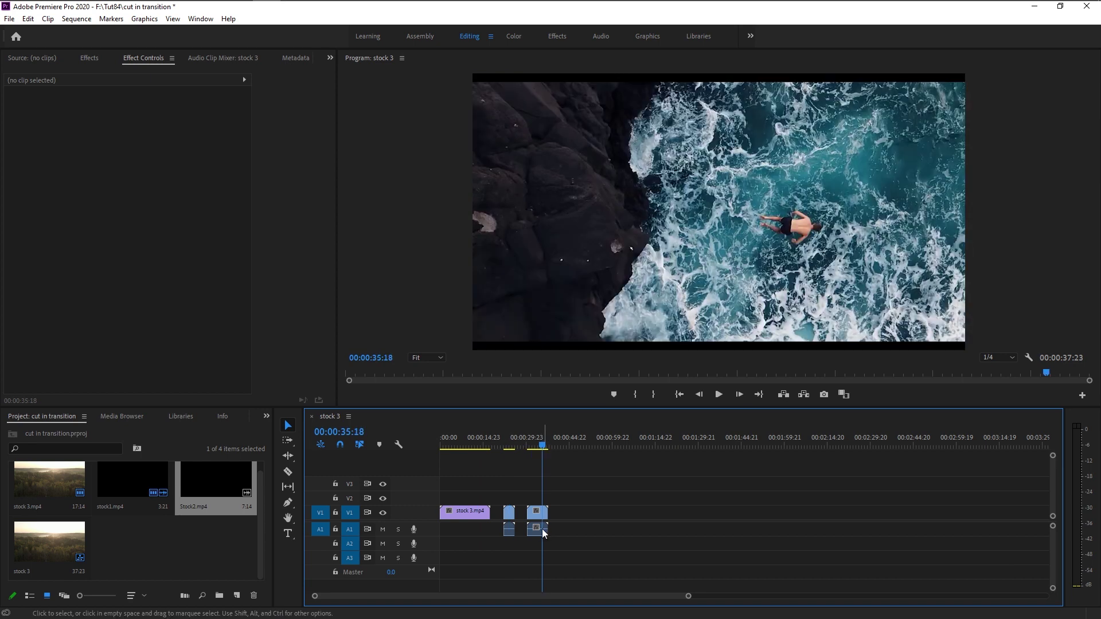
# - Unlink the Stock2.mp4 clip's audio from its video and delete that audio from the sequence
pyautogui.click(508, 529)
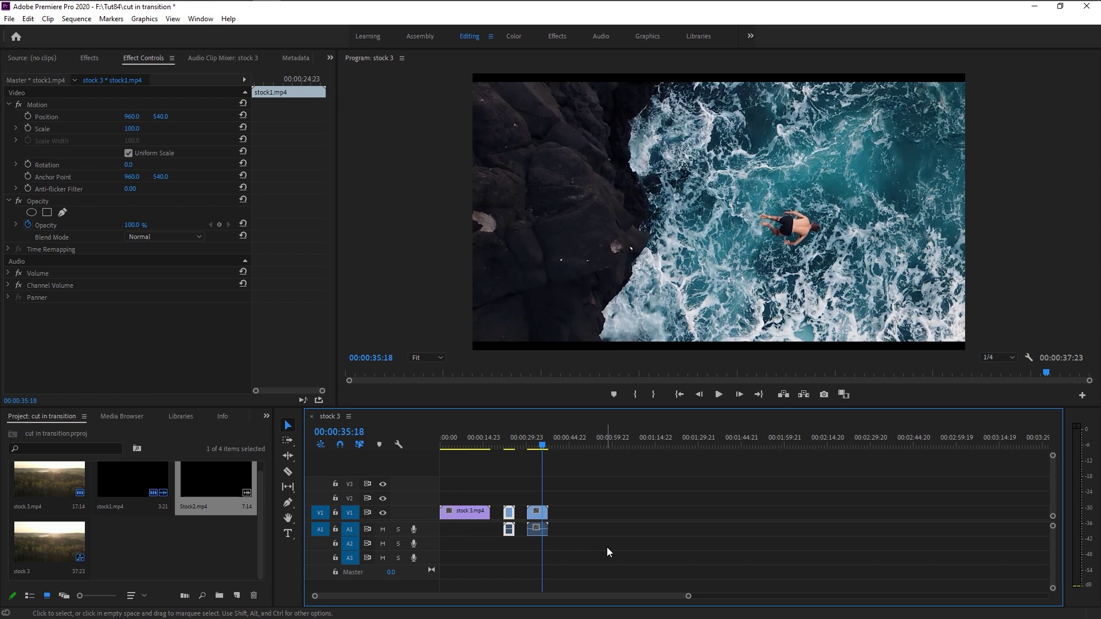
pyautogui.rightClick(537, 520)
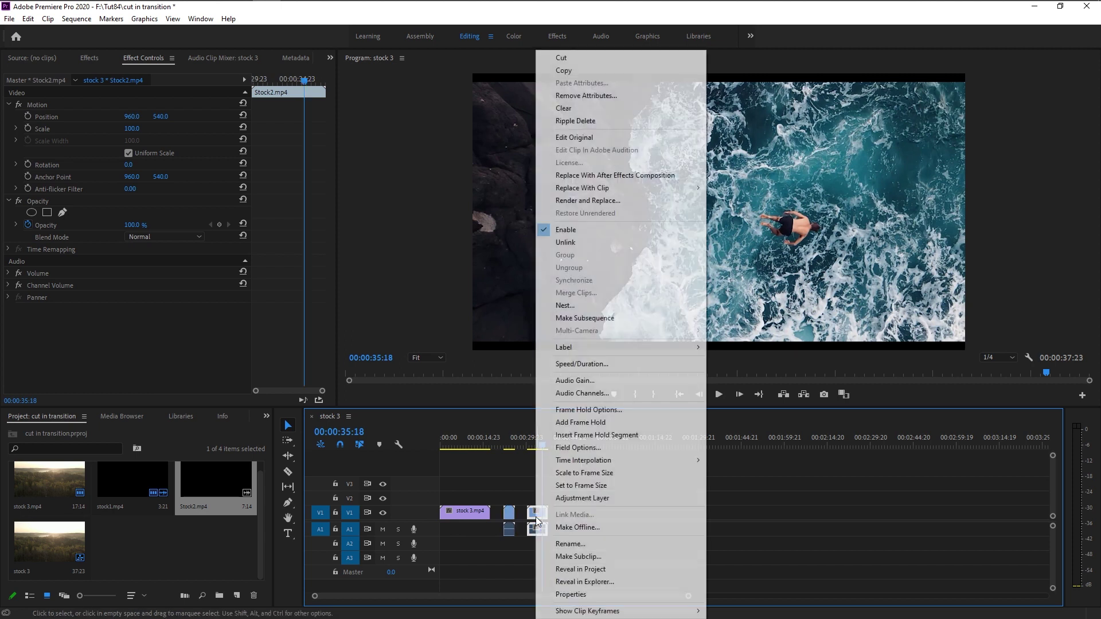
pyautogui.click(605, 248)
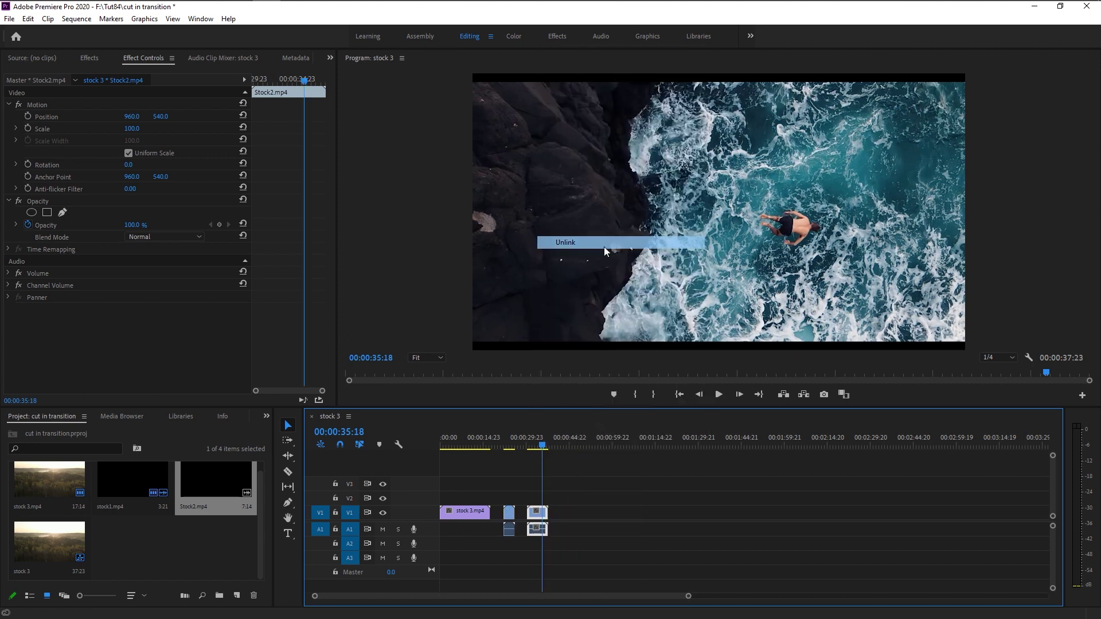
pyautogui.click(539, 532)
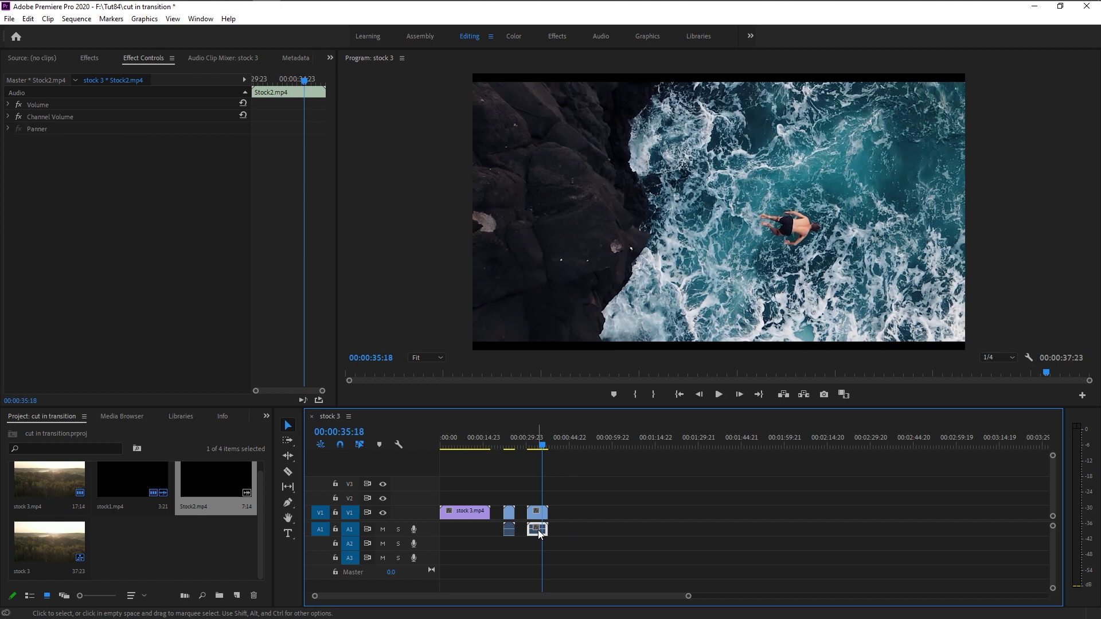
pyautogui.press('Delete')
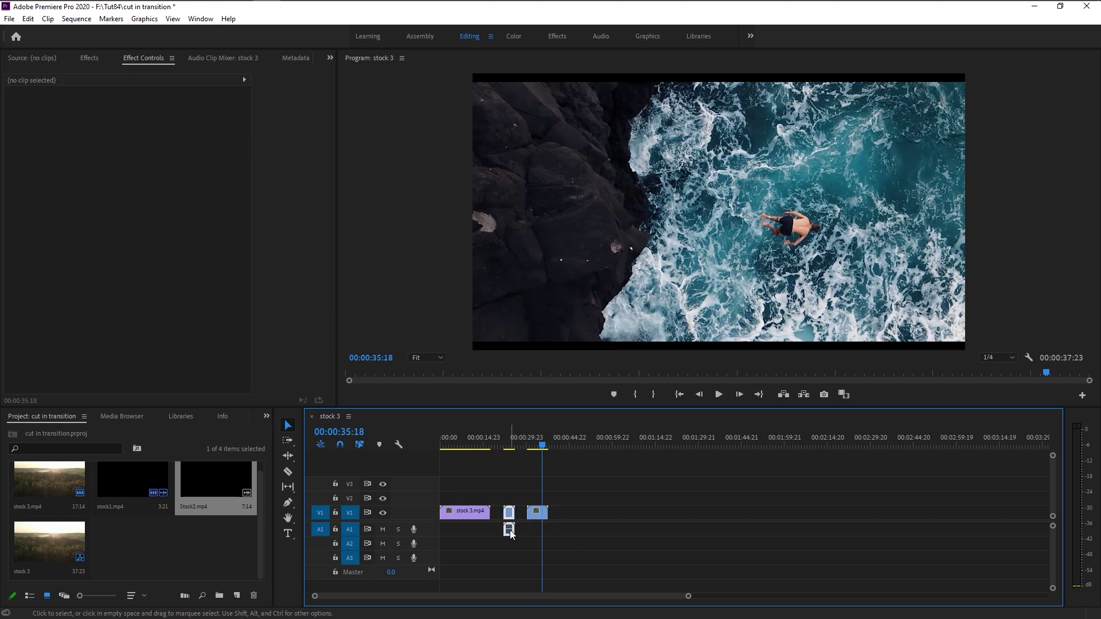
# - Unlink the stock1.mp4 clip's audio from its video and delete that audio from the sequence
pyautogui.rightClick(510, 530)
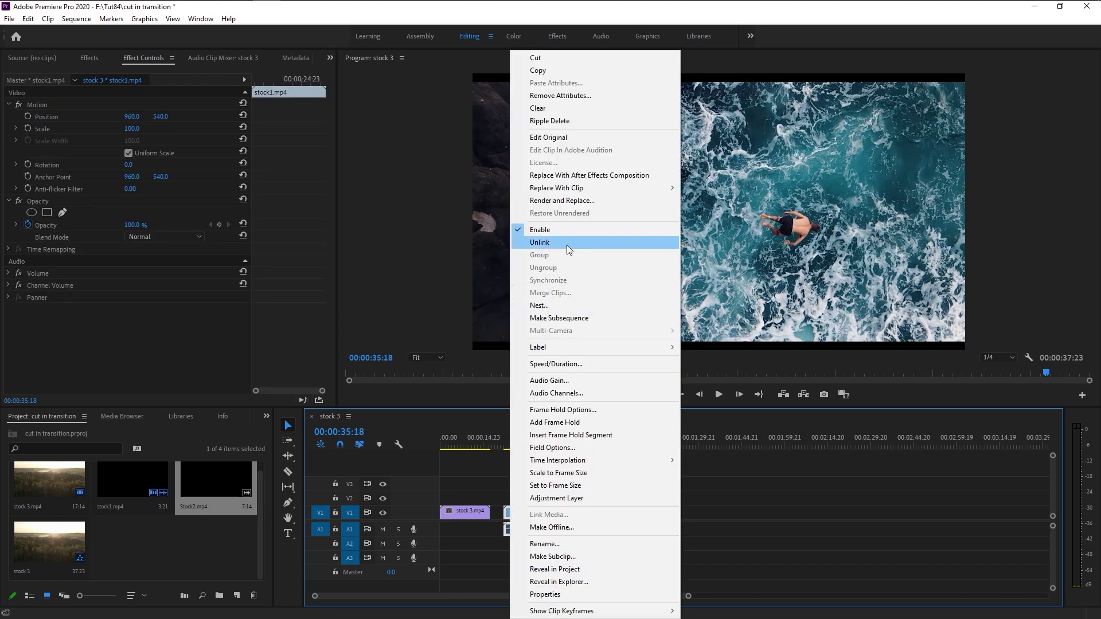
pyautogui.click(567, 245)
pyautogui.click(508, 529)
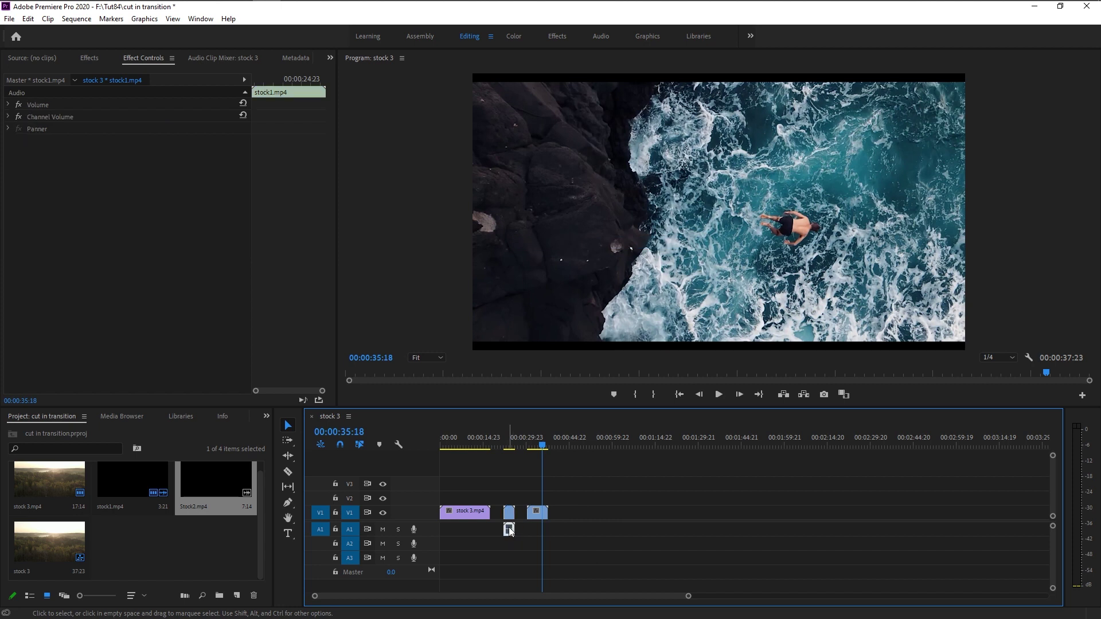
pyautogui.press('Delete')
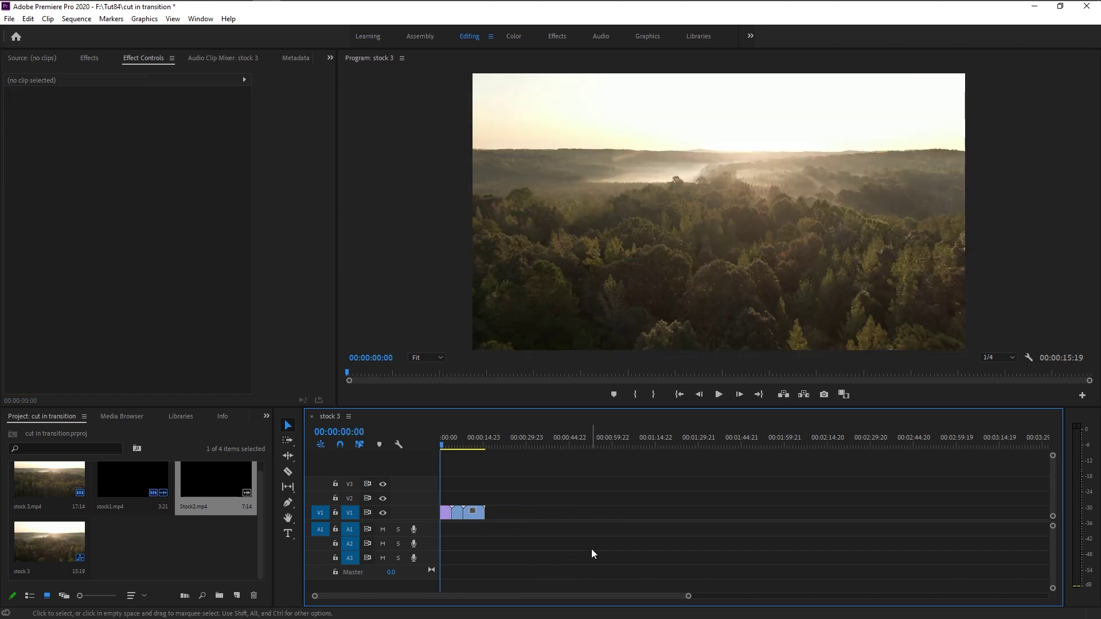
# - Play through the sequence and spread the three clips apart on V1 with gaps between them
pyautogui.press('space')
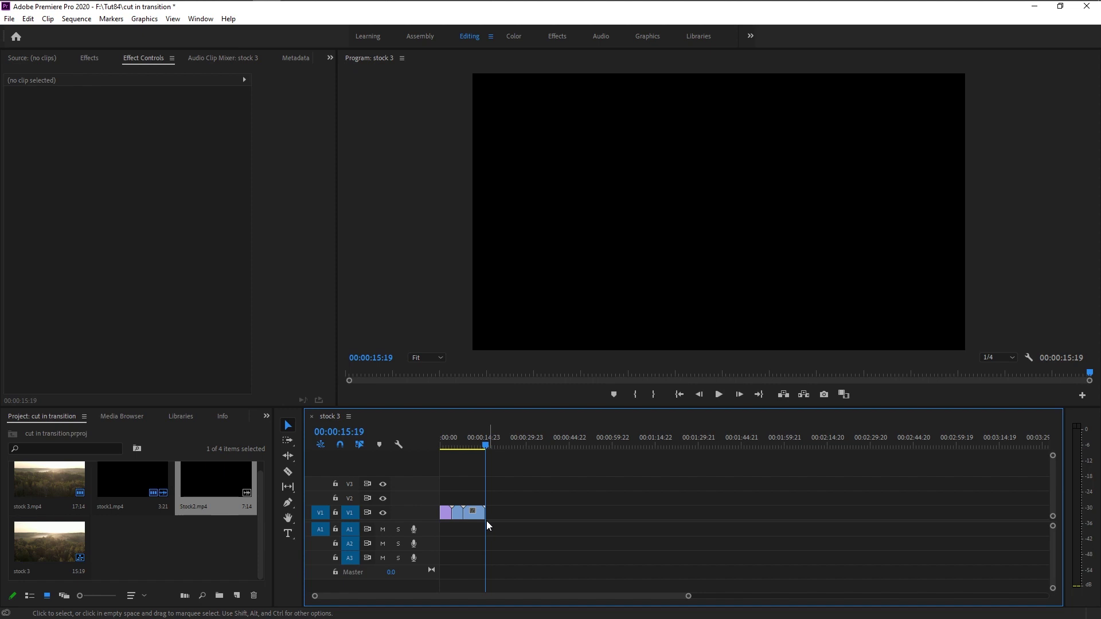
pyautogui.moveTo(476, 517); pyautogui.dragTo(552, 516)
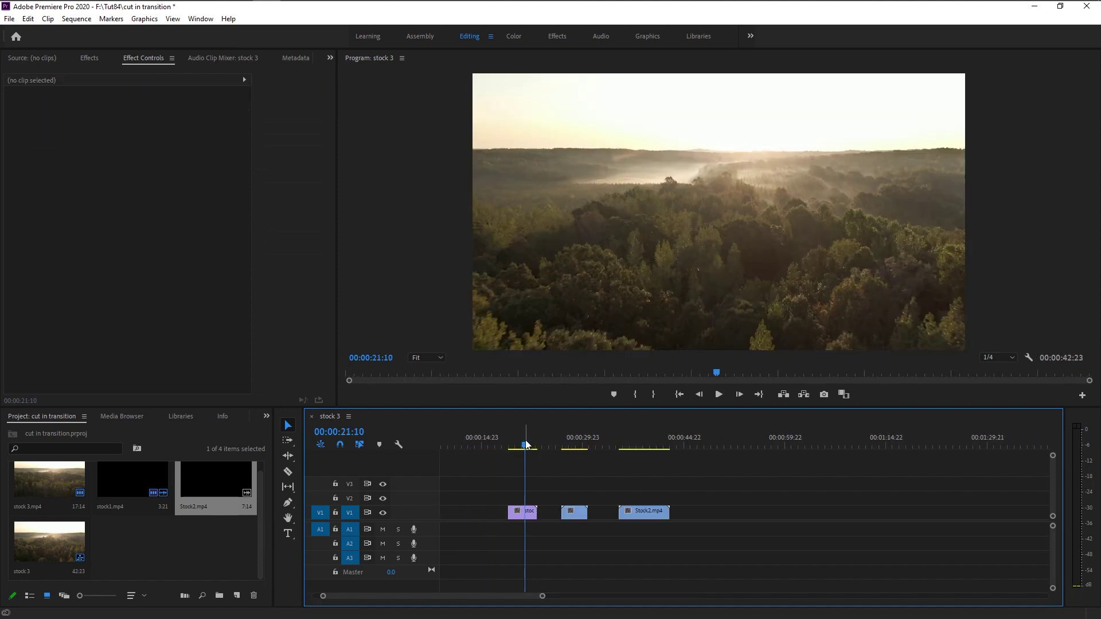
pyautogui.click(576, 445)
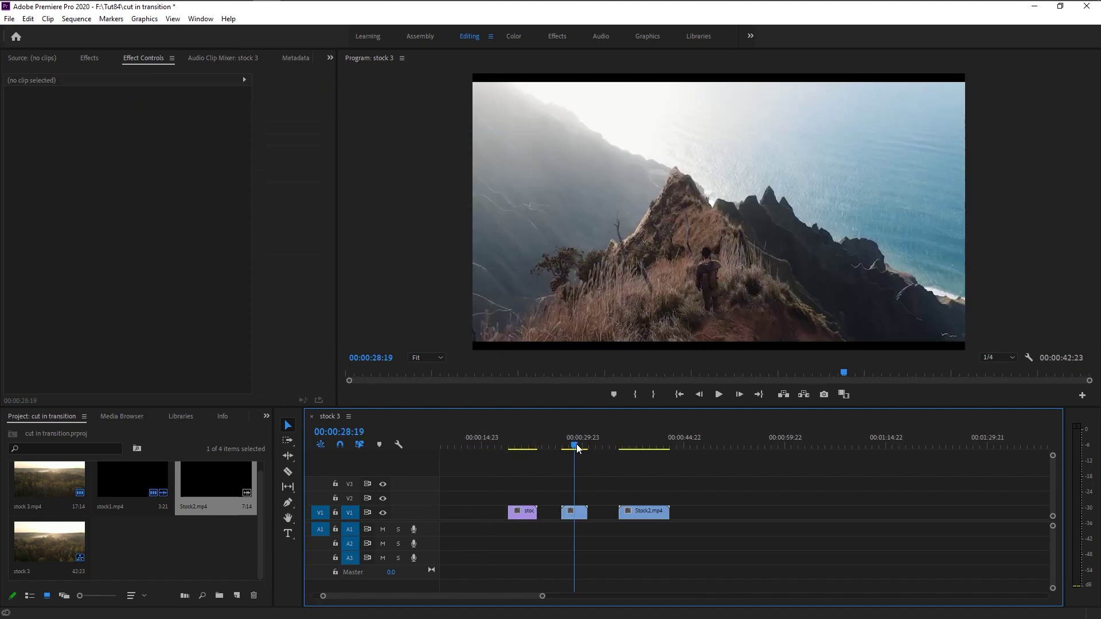
# - Select the stock1.mp4 clip and park the playhead near its start at 00:00:26:23
pyautogui.click(573, 511)
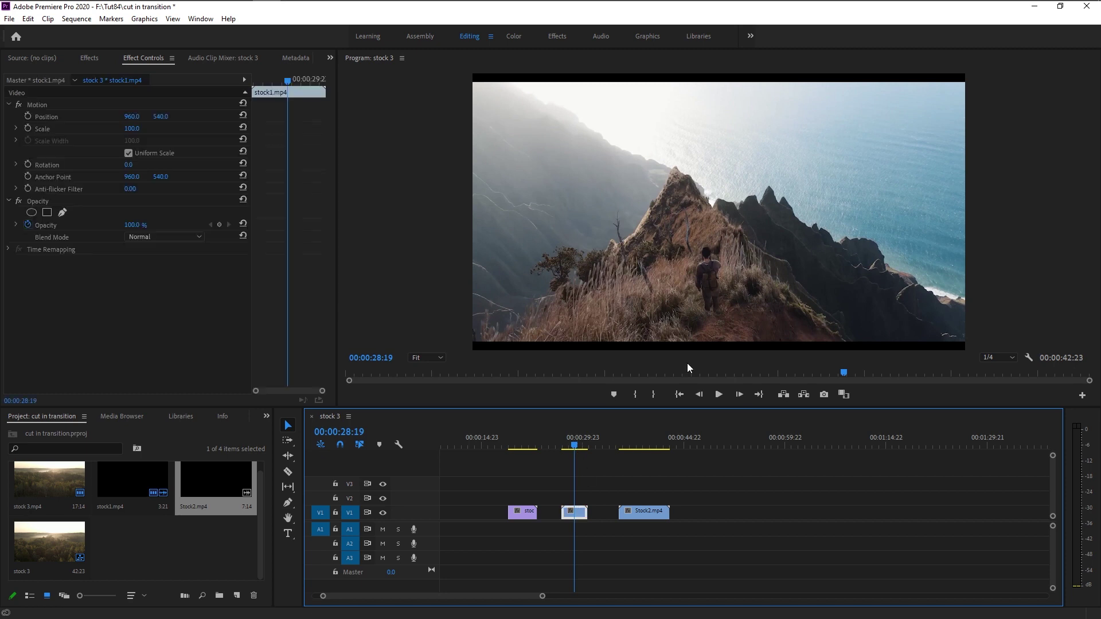
pyautogui.scroll(3, 569, 471)
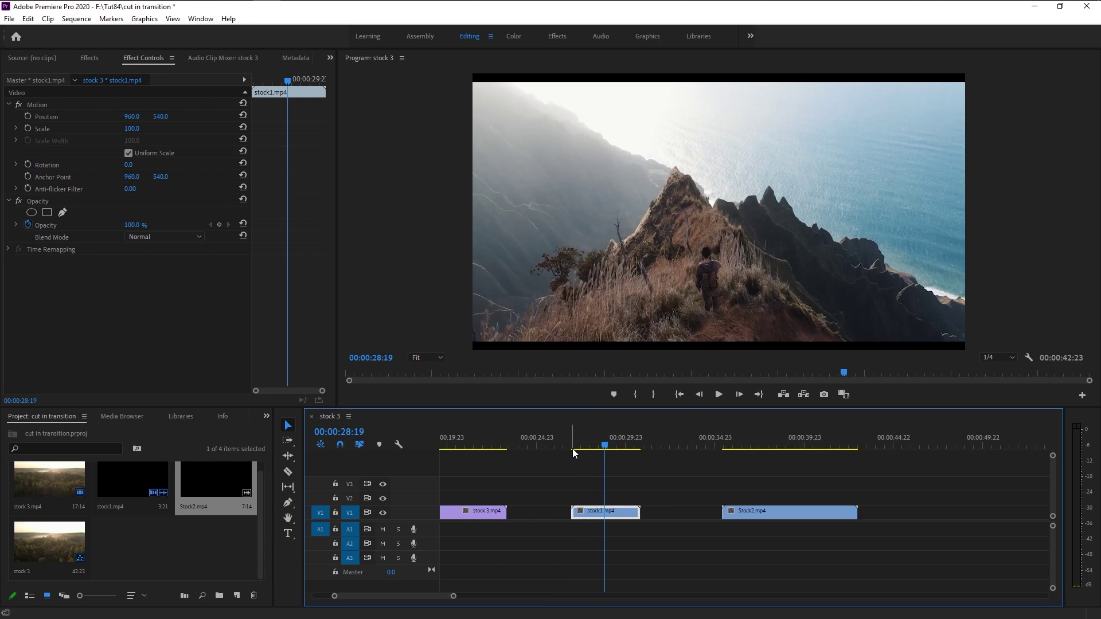
pyautogui.scroll(-3, 569, 480)
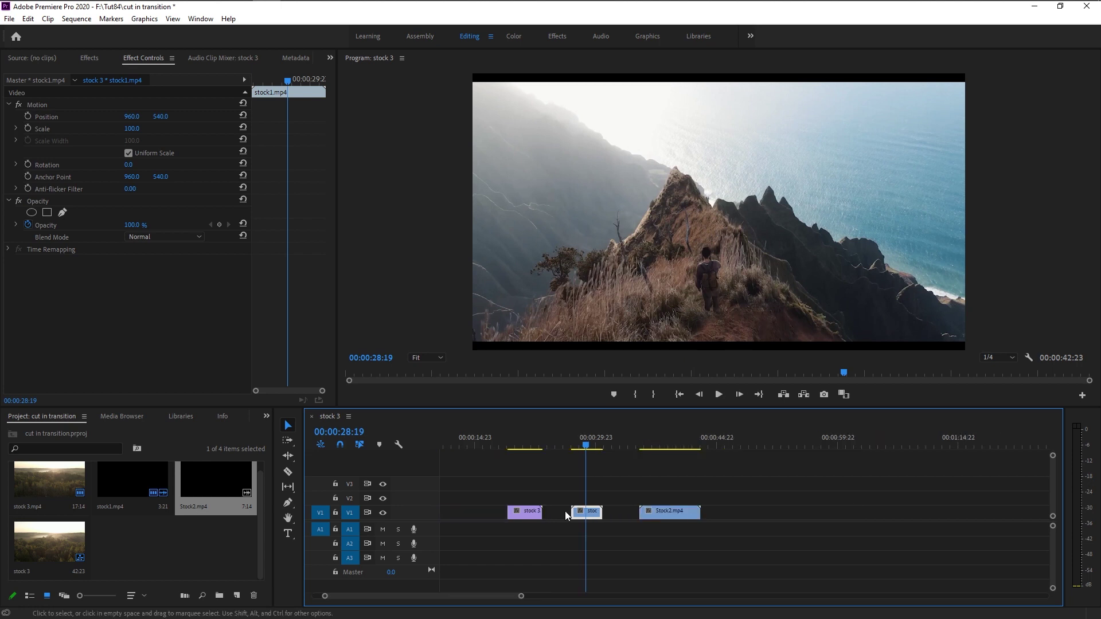
pyautogui.scroll(5, 565, 511)
pyautogui.click(550, 442)
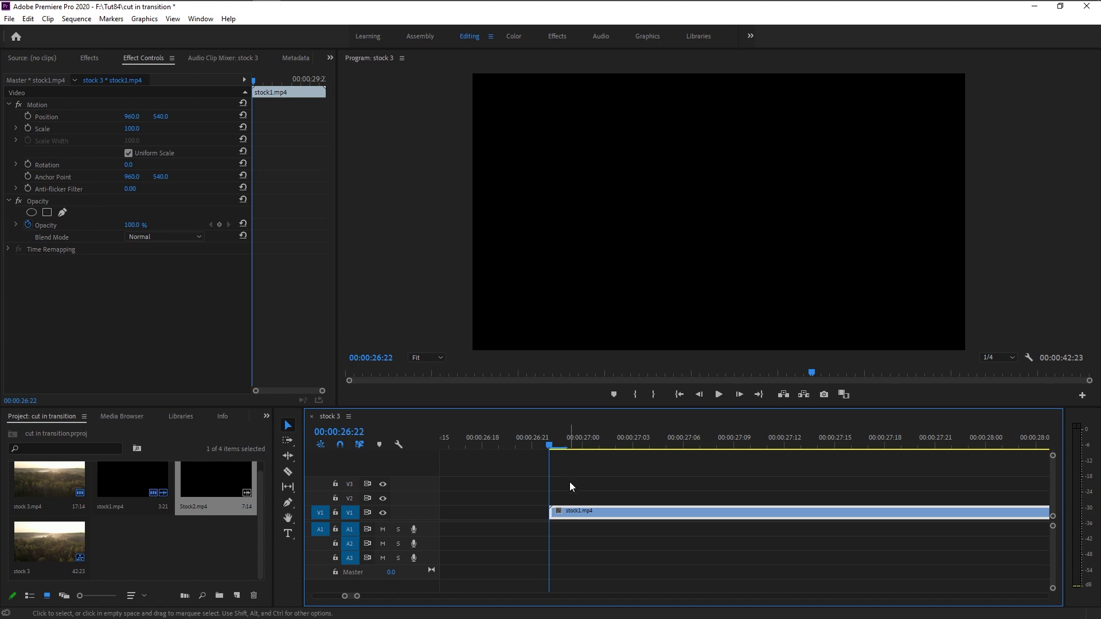
pyautogui.press('space')
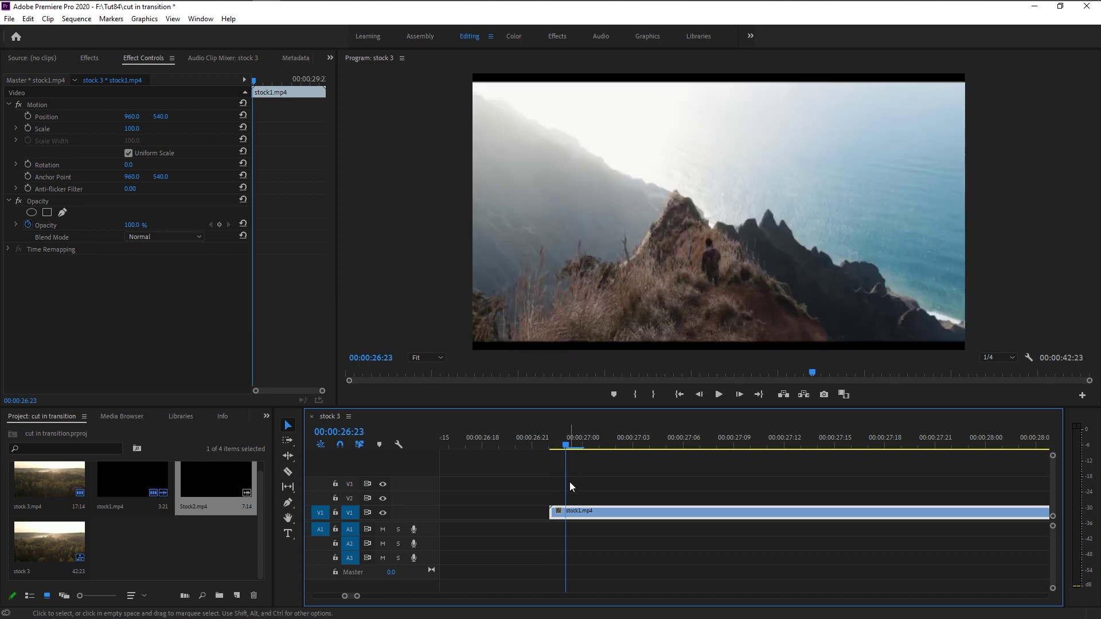
pyautogui.press('Up')
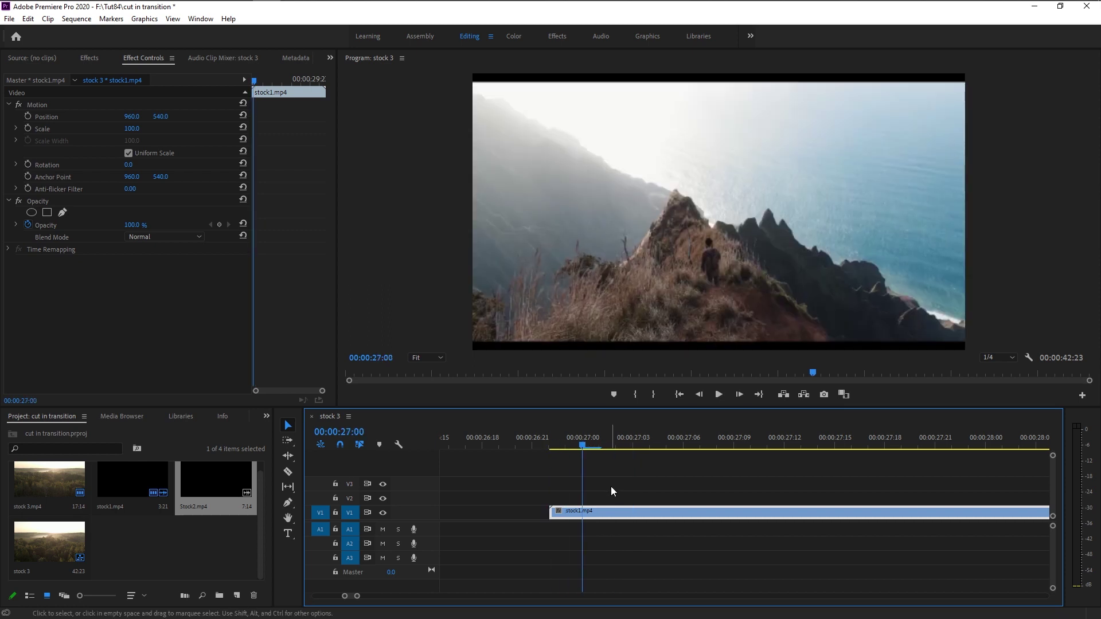
pyautogui.moveTo(584, 440); pyautogui.dragTo(569, 446)
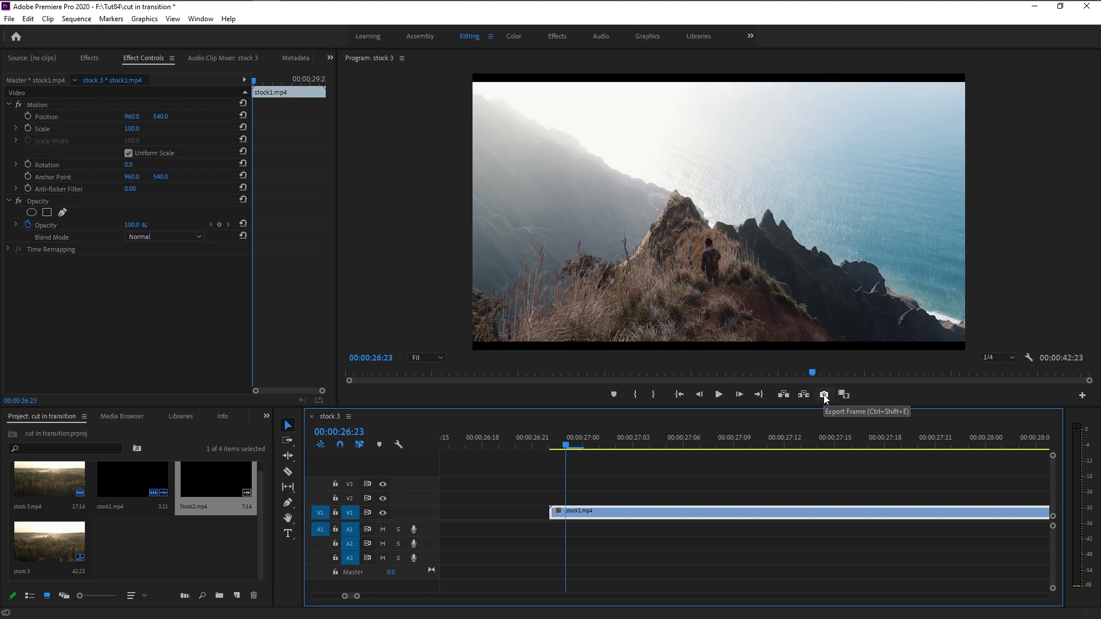
# - Place the Export Frame button in the Program monitor's control row and start exporting the current stock1 frame as a still
pyautogui.click(1083, 397)
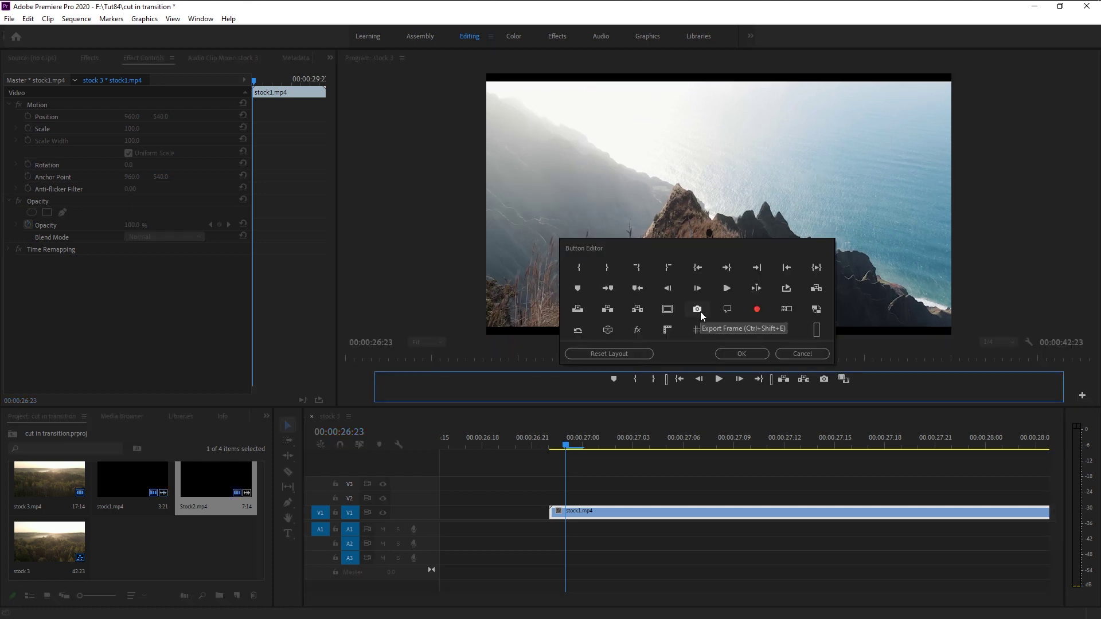
pyautogui.moveTo(697, 309)
pyautogui.mouseDown()
pyautogui.moveTo(833, 392)
pyautogui.moveTo(870, 387)
pyautogui.moveTo(809, 371)
pyautogui.moveTo(699, 310)
pyautogui.mouseUp()
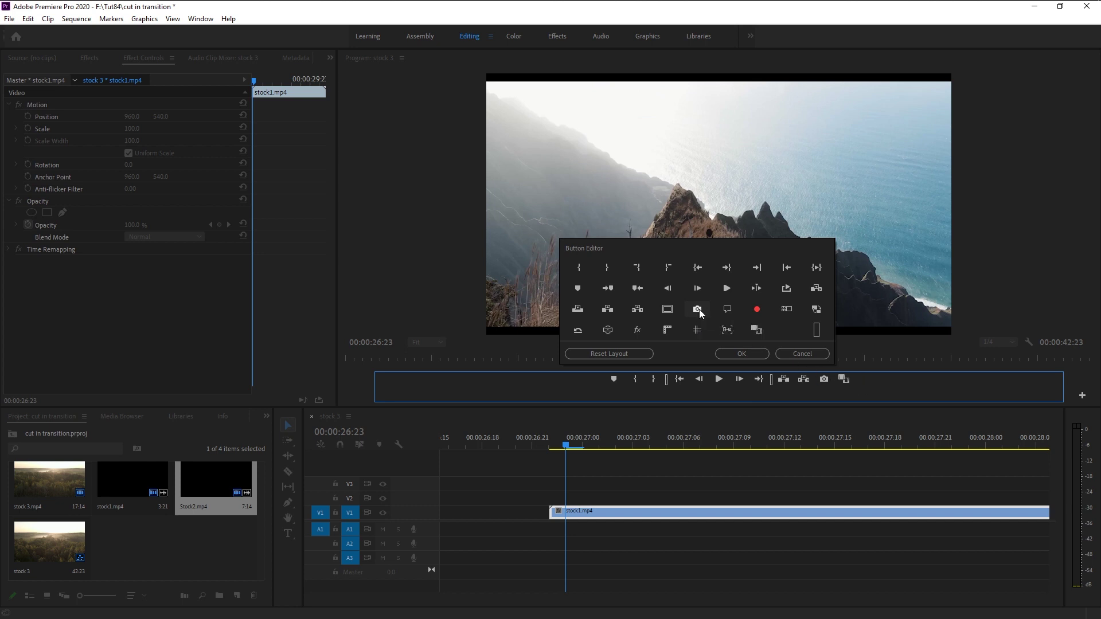
pyautogui.click(736, 352)
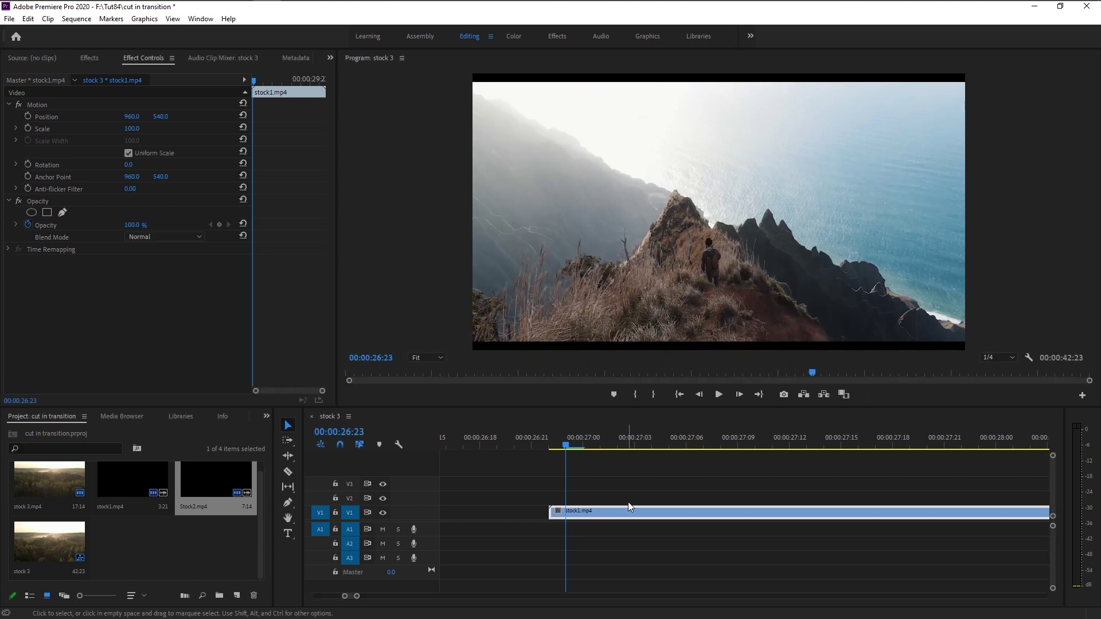
pyautogui.click(787, 394)
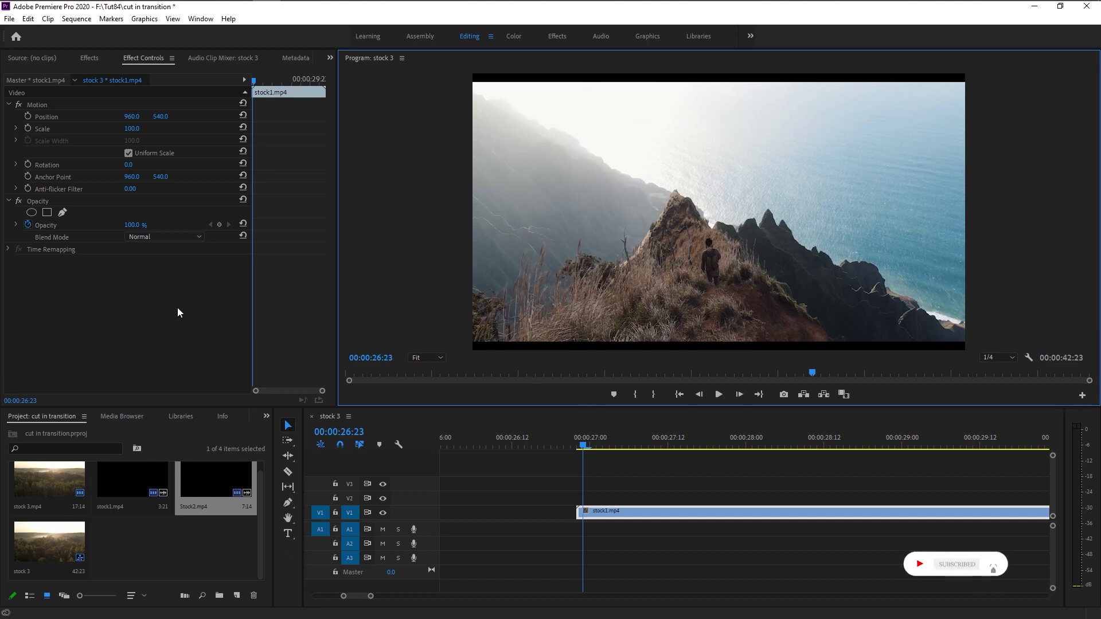
pyautogui.click(63, 213)
pyautogui.click(712, 224)
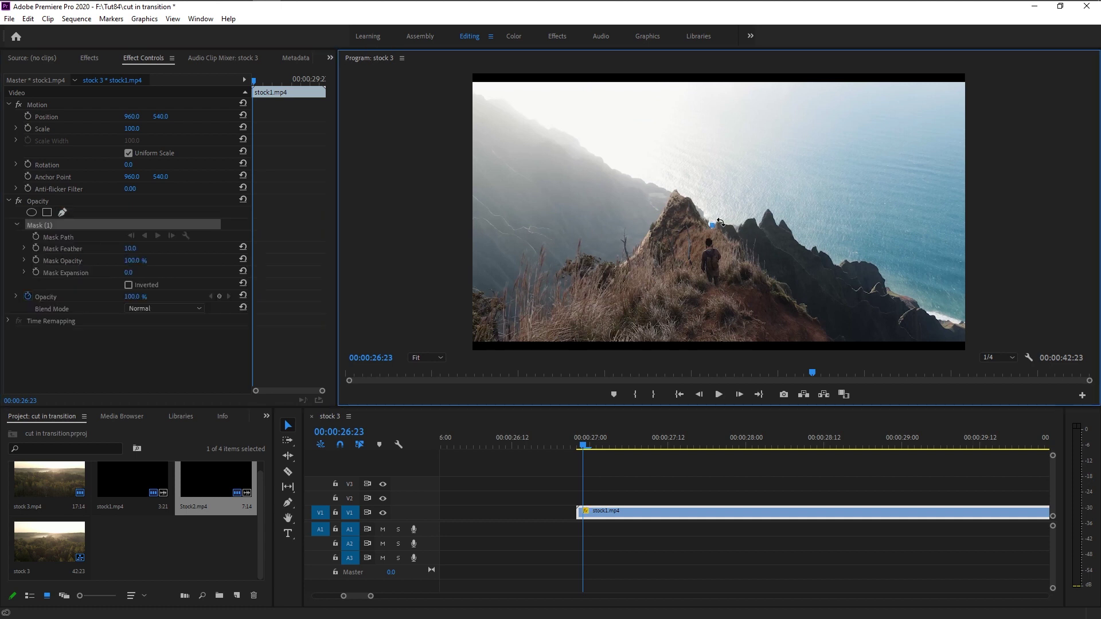
pyautogui.click(737, 229)
pyautogui.click(749, 218)
pyautogui.click(769, 213)
pyautogui.press('Delete')
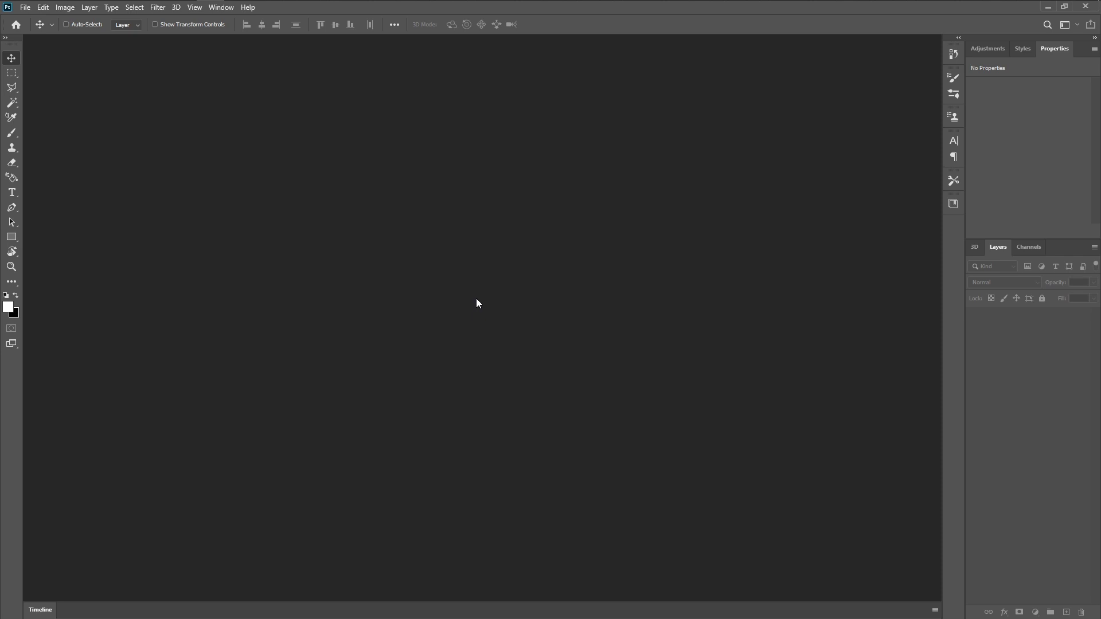
# - In Photoshop, create a new 1920 by 1080 pixel document at 300 pixels per inch with a white background
pyautogui.hotkey('ctrl', 'n')
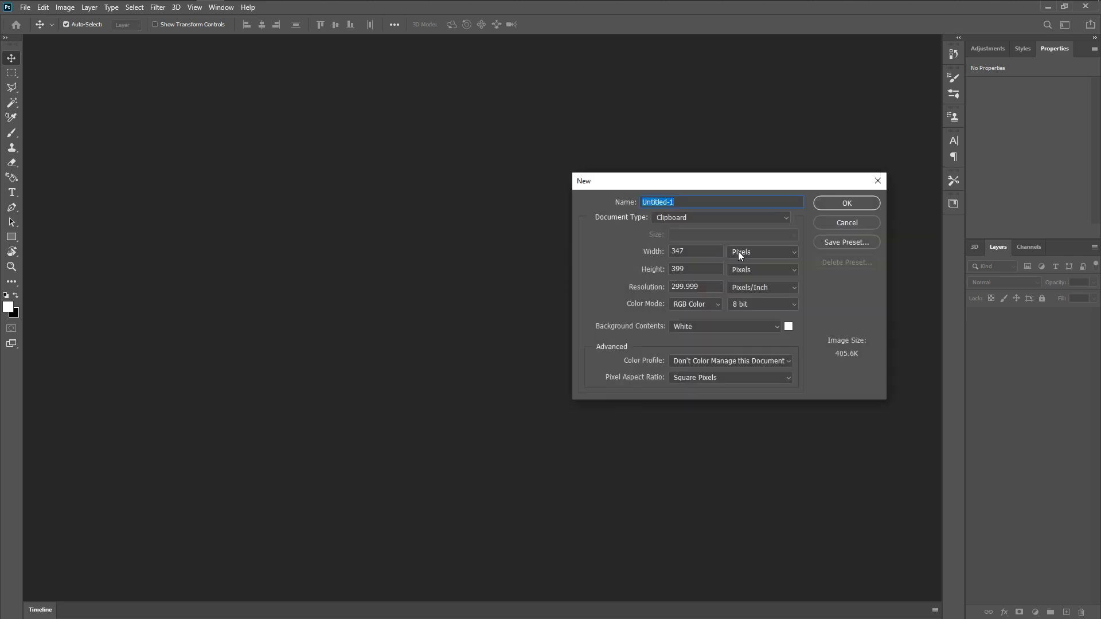
pyautogui.click(714, 251)
pyautogui.write('1920')
pyautogui.press('Tab')
pyautogui.write('1080')
pyautogui.press('Tab')
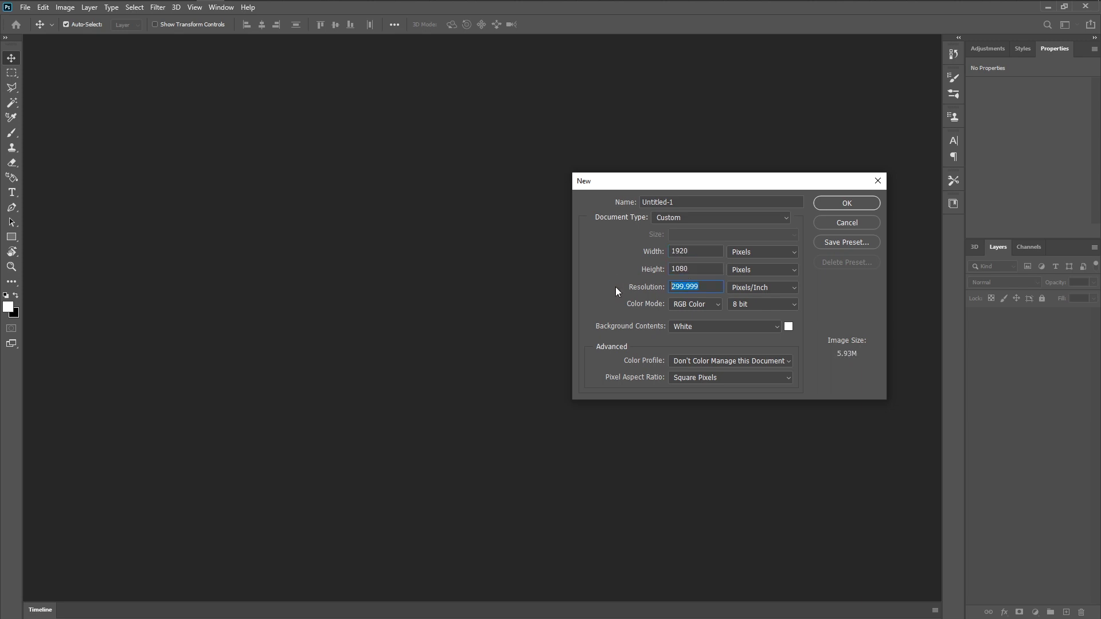
pyautogui.write('300')
pyautogui.click(838, 206)
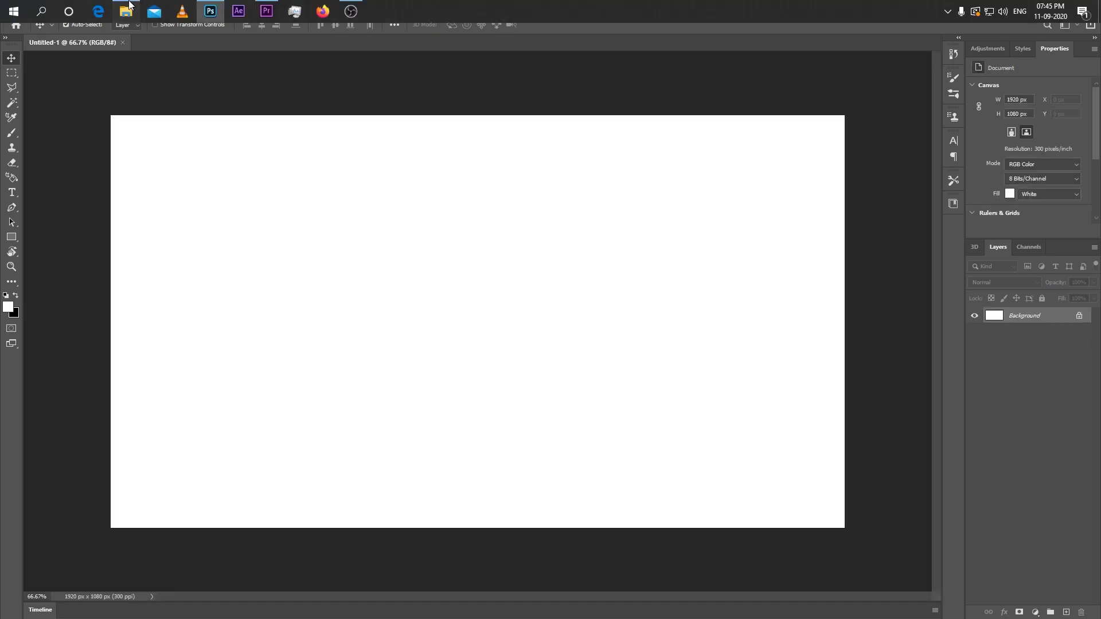
# - Place the exported stock1 still into the document and select the dark ridge beside the sea with the Quick Selection Tool
pyautogui.click(129, 6)
pyautogui.moveTo(352, 305); pyautogui.dragTo(698, 373)
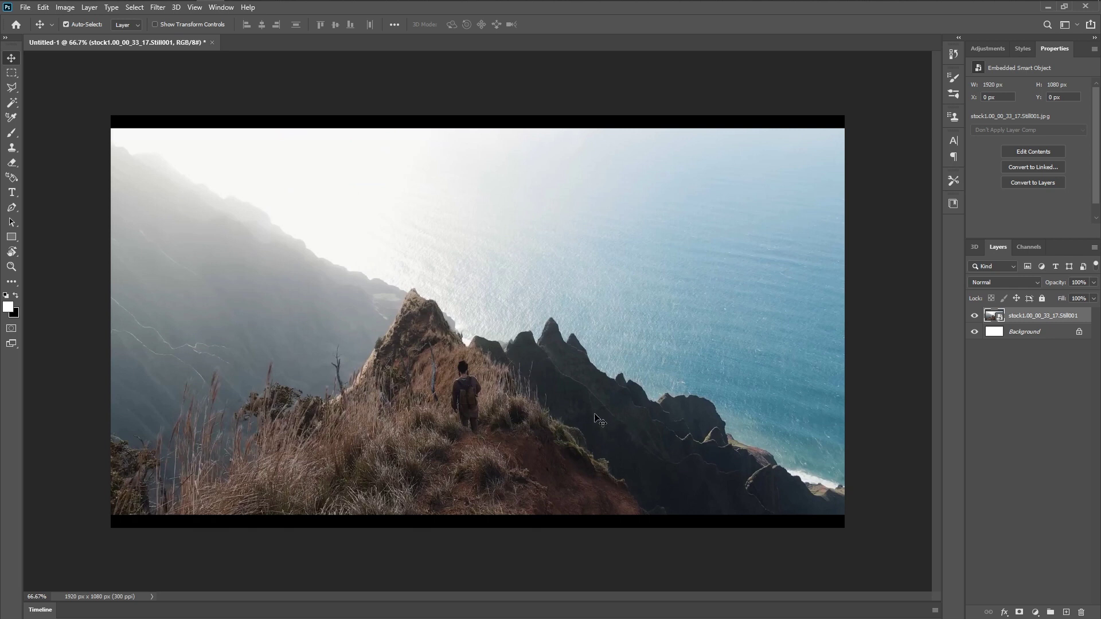
pyautogui.click(9, 106)
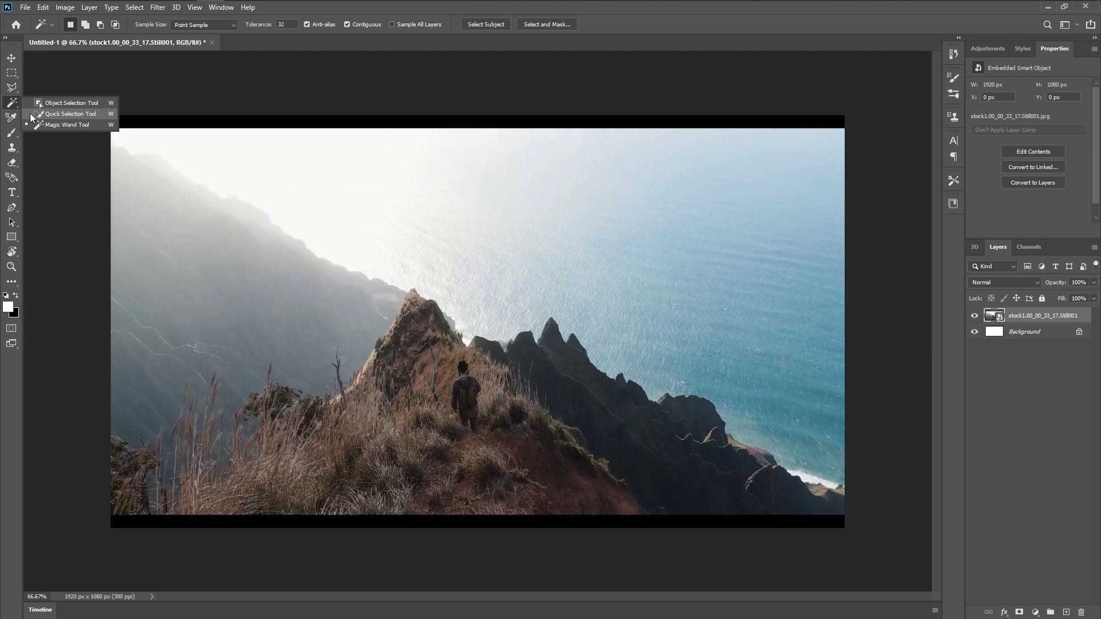
pyautogui.click(32, 115)
pyautogui.moveTo(496, 379)
pyautogui.mouseDown()
pyautogui.moveTo(552, 354)
pyautogui.moveTo(626, 422)
pyautogui.moveTo(655, 435)
pyautogui.moveTo(695, 426)
pyautogui.moveTo(704, 456)
pyautogui.mouseUp()
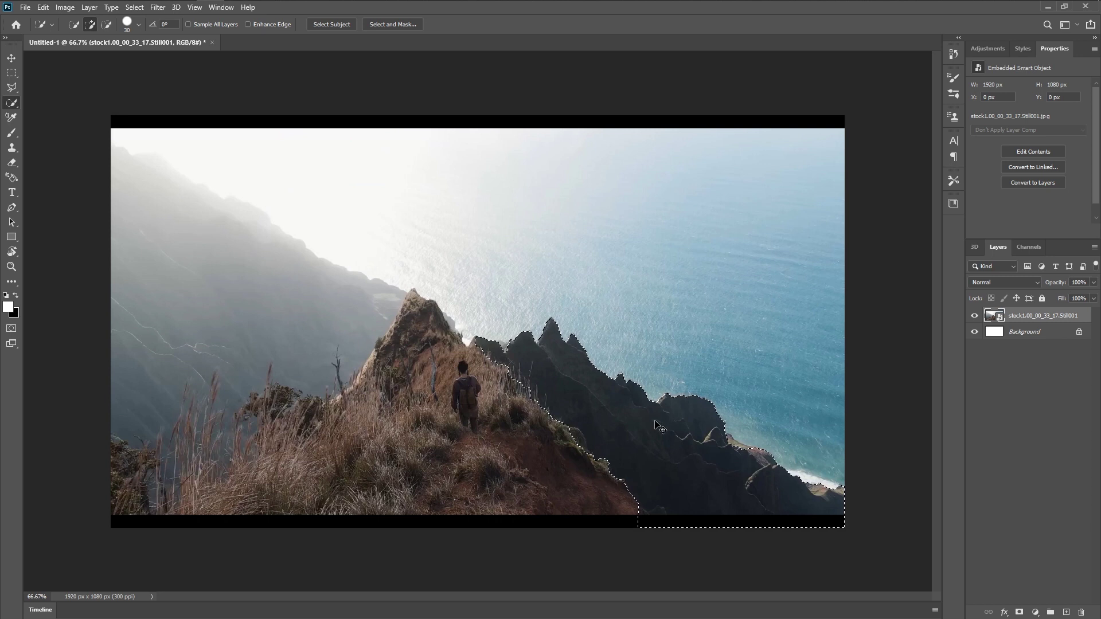
# - Copy the selected dark ridge to its own layer, clear the selection, and hide the still and Background layers
pyautogui.hotkey('ctrl', 'shift', 'n')
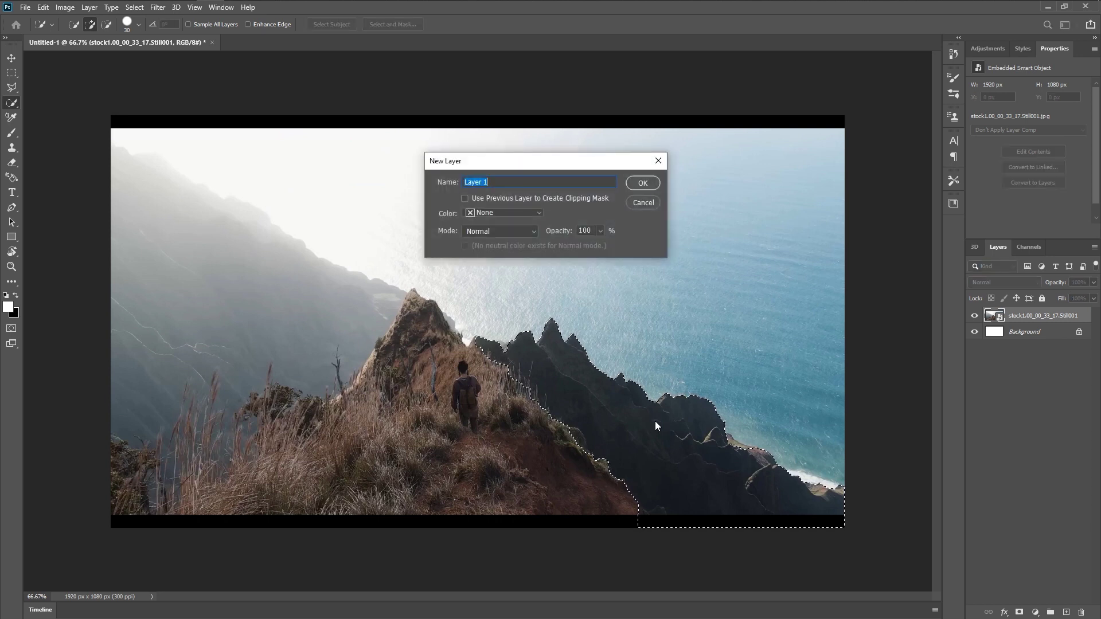
pyautogui.click(642, 182)
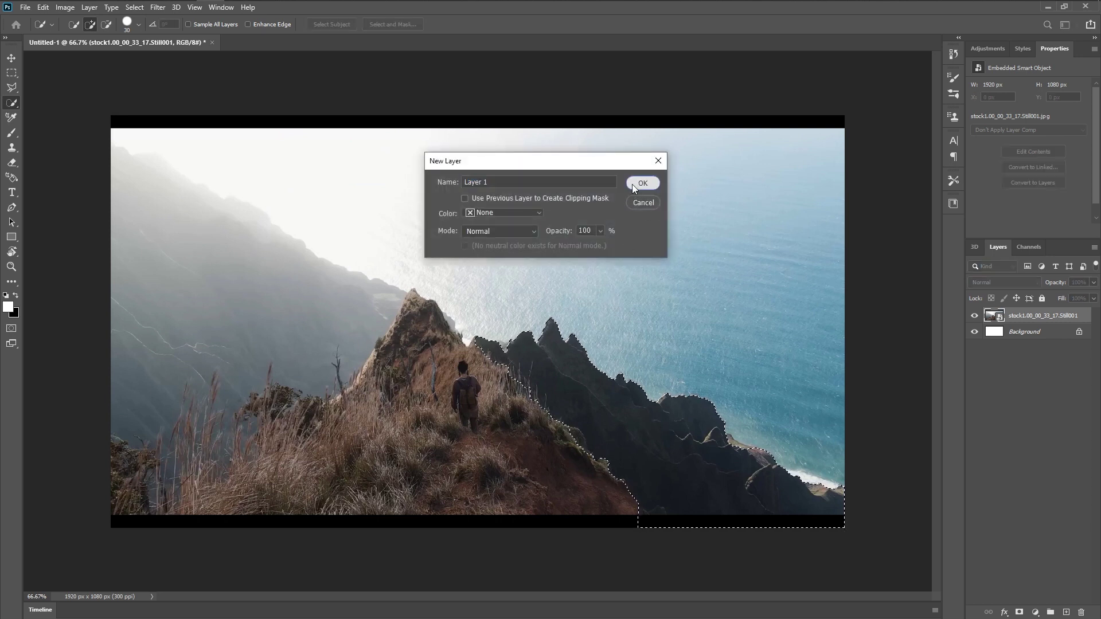
pyautogui.hotkey('ctrl', 'd')
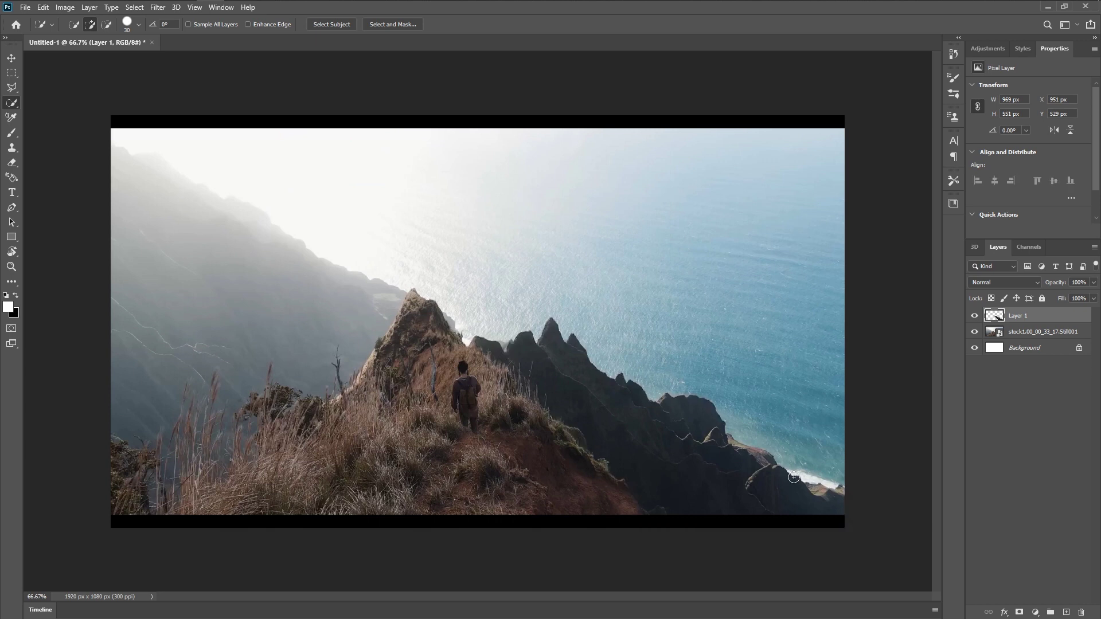
pyautogui.click(975, 332)
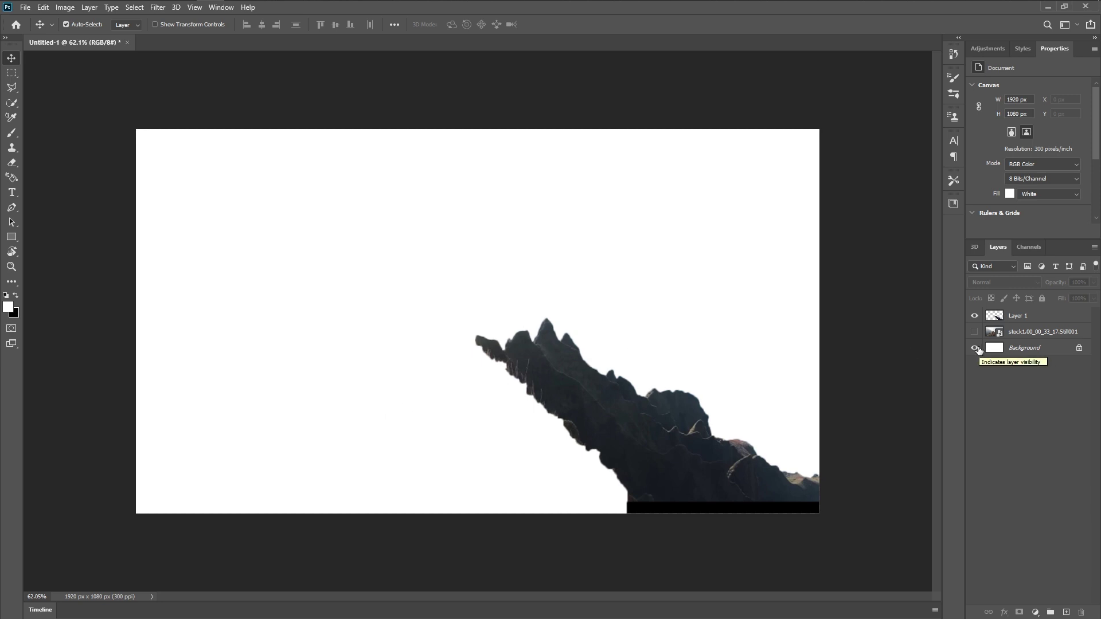
pyautogui.click(974, 348)
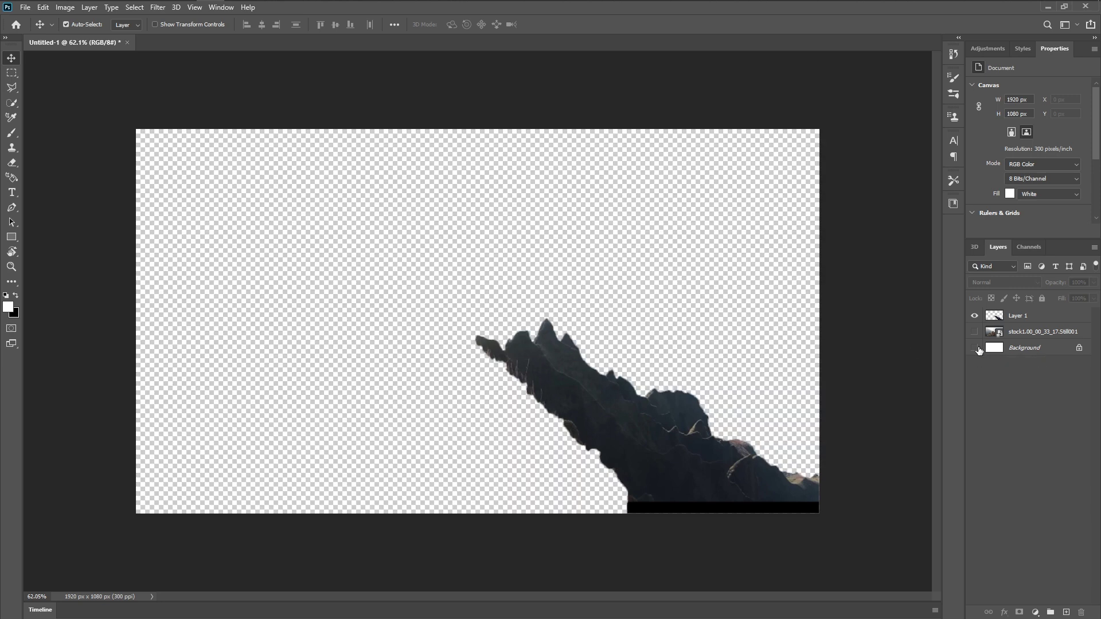
pyautogui.click(635, 412)
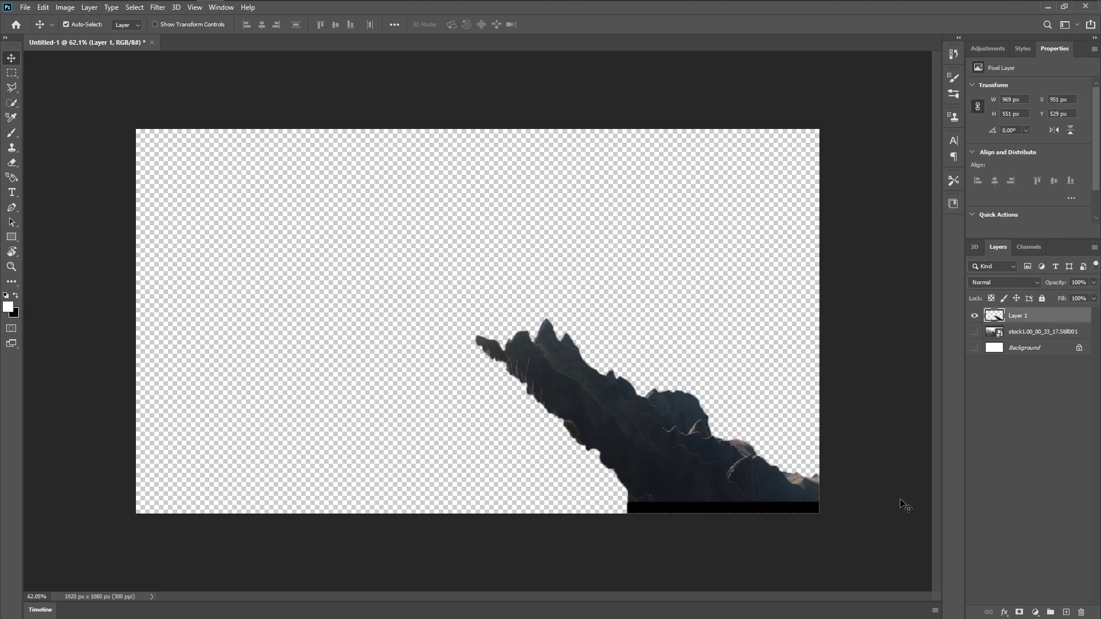
# - Export the isolated ridge with Save for Web as a transparent PNG-24 named "first mount" in the stock folder
pyautogui.press('ctrl')
pyautogui.hotkey('ctrl', 'alt', 'shift', 's')
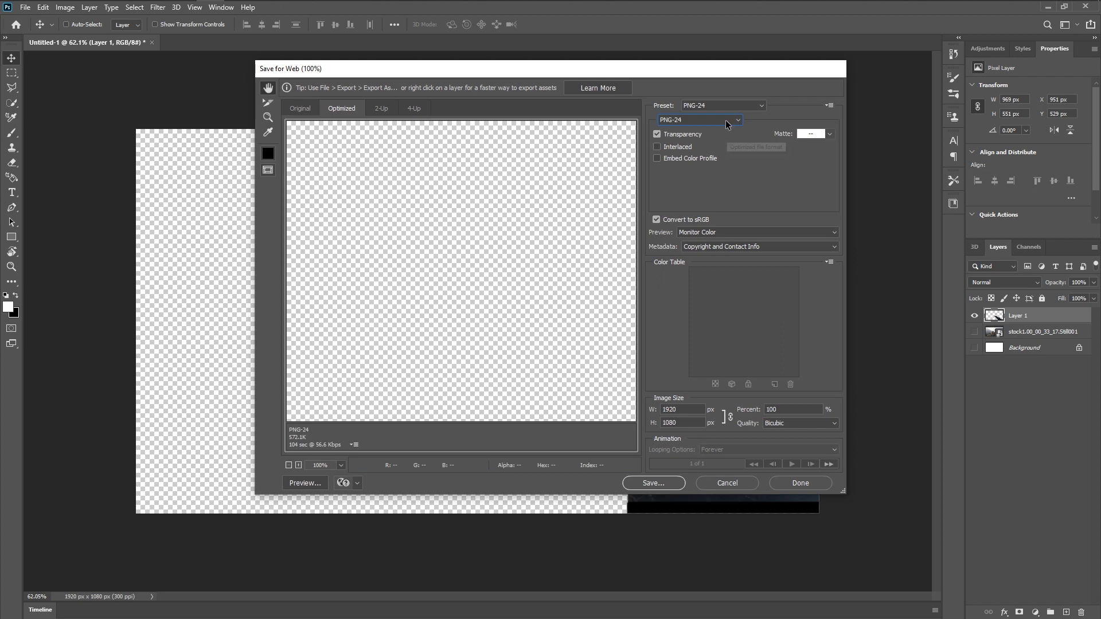
pyautogui.click(725, 122)
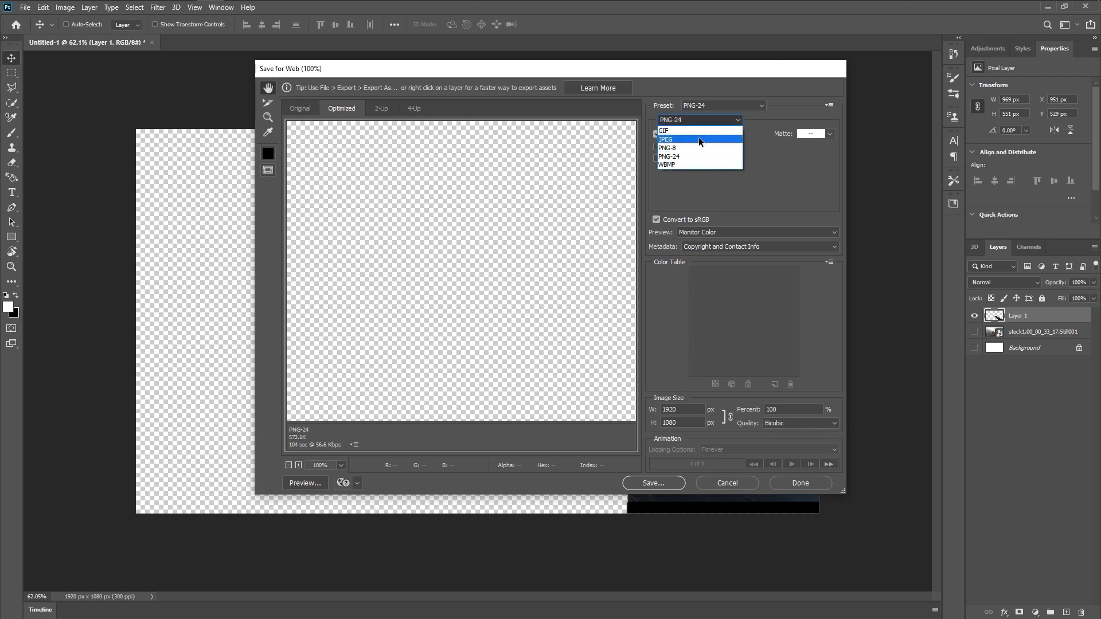
pyautogui.click(717, 156)
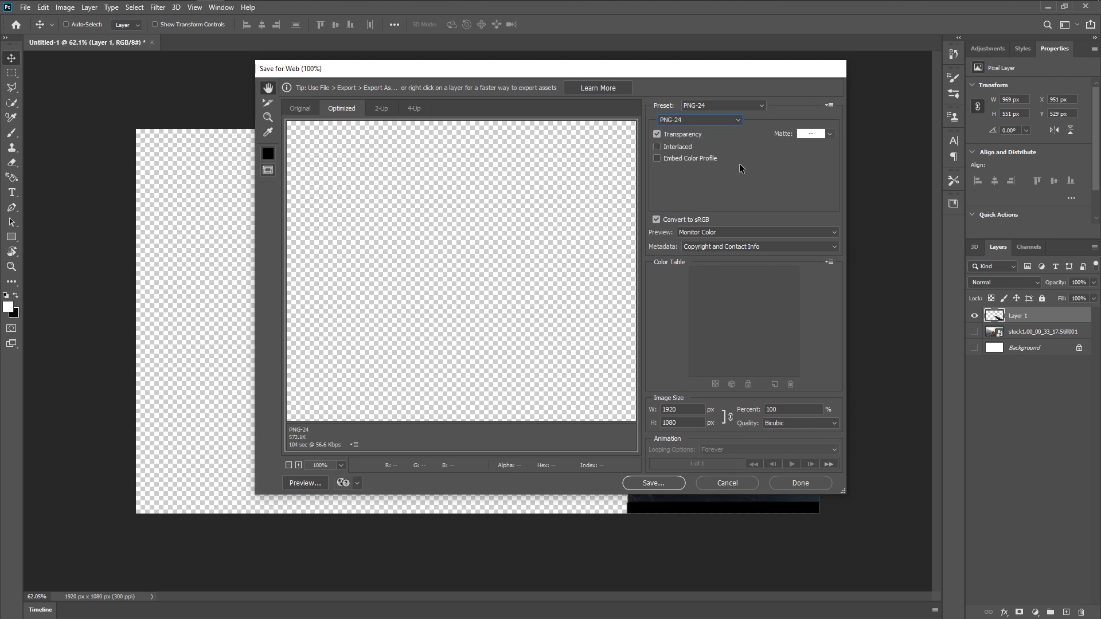
pyautogui.click(653, 483)
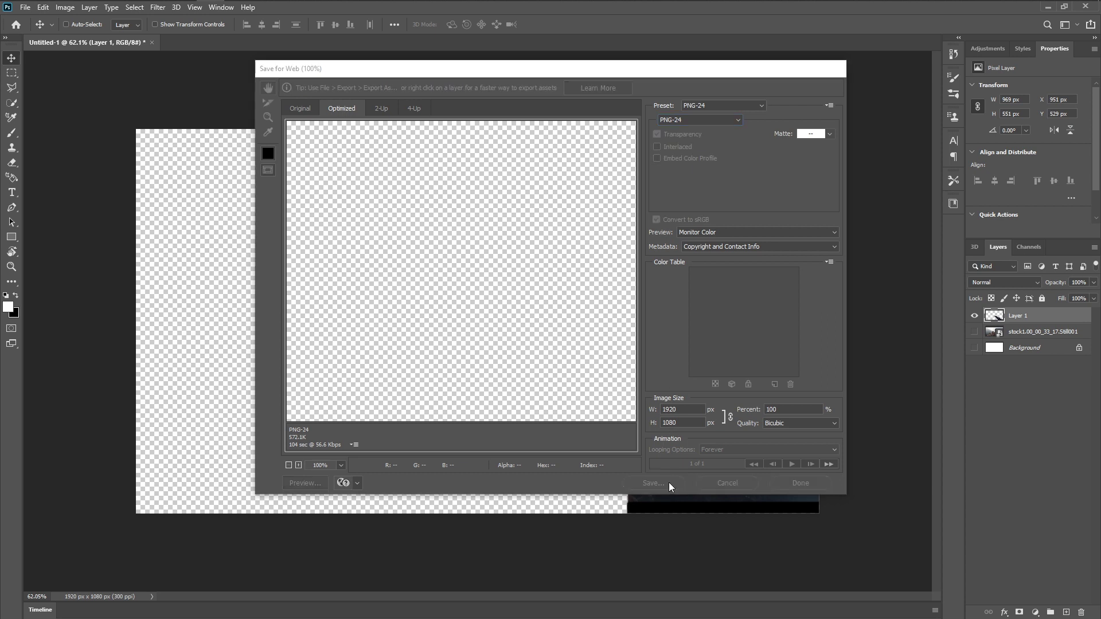
pyautogui.doubleClick(528, 150)
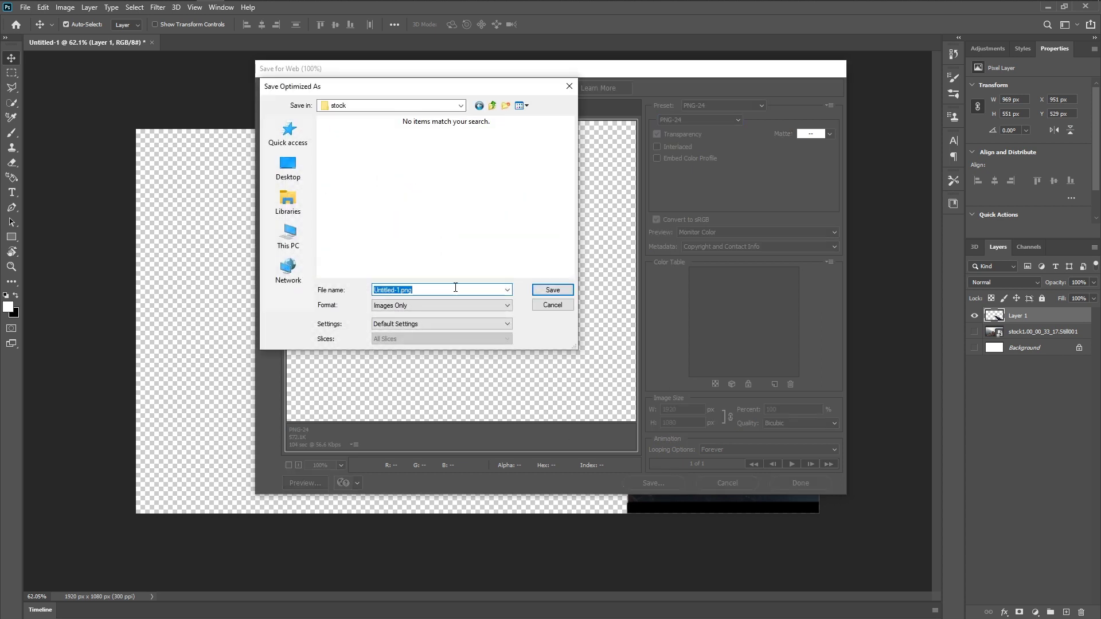
pyautogui.write('first mount')
pyautogui.press('Return')
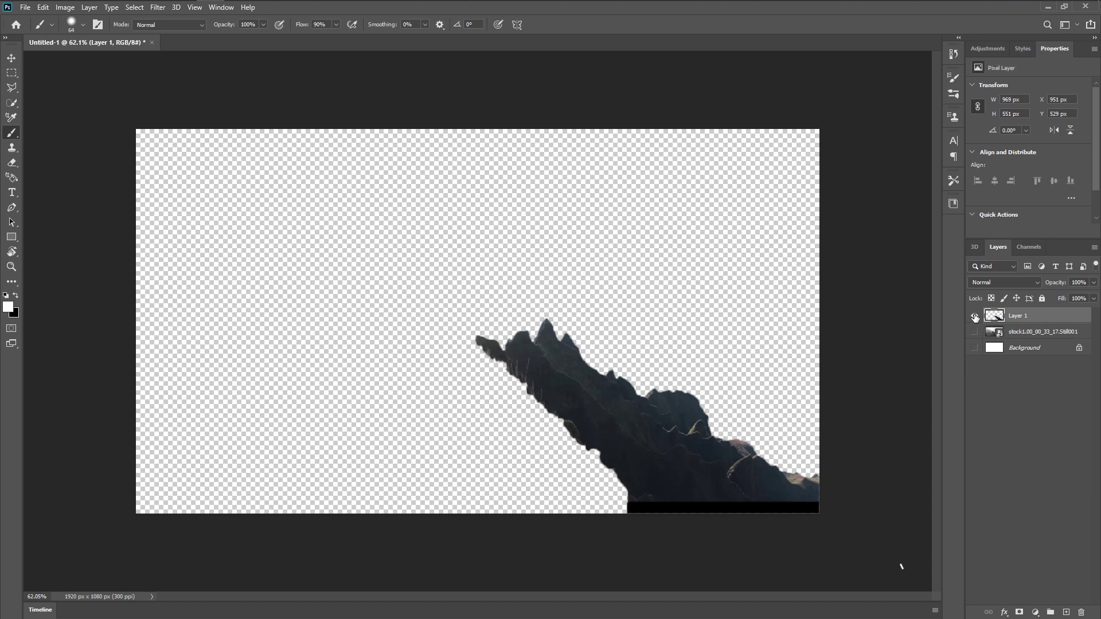
# - Hide Layer 1, show the stock1 still again, and quick-select the grassy foreground peak with the hiker, excluding the dark ridge
pyautogui.click(974, 316)
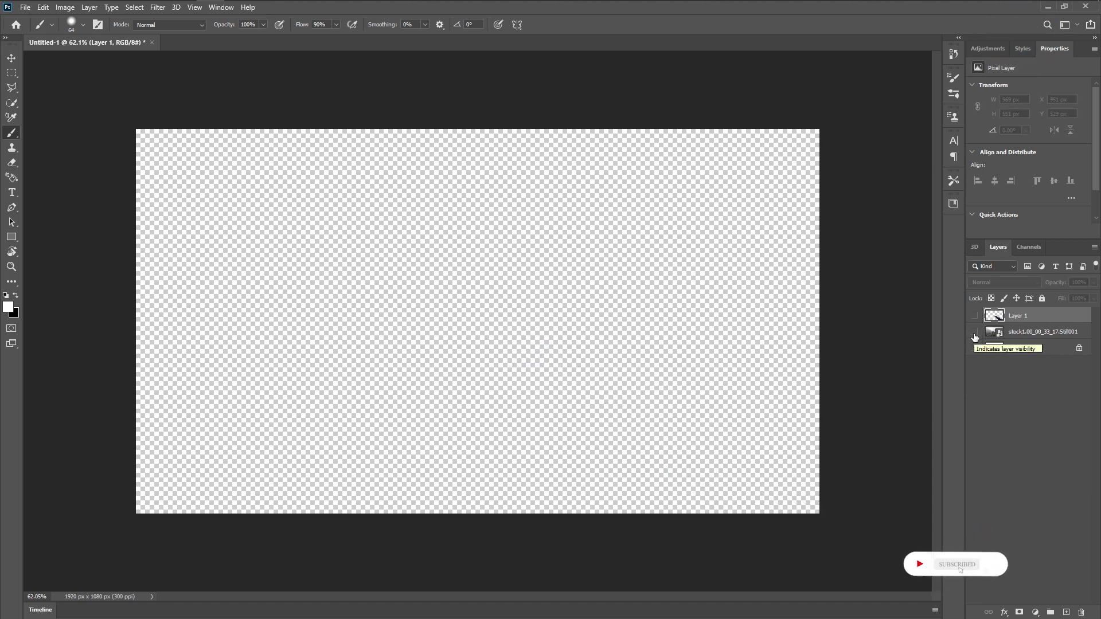
pyautogui.click(974, 332)
pyautogui.click(1032, 332)
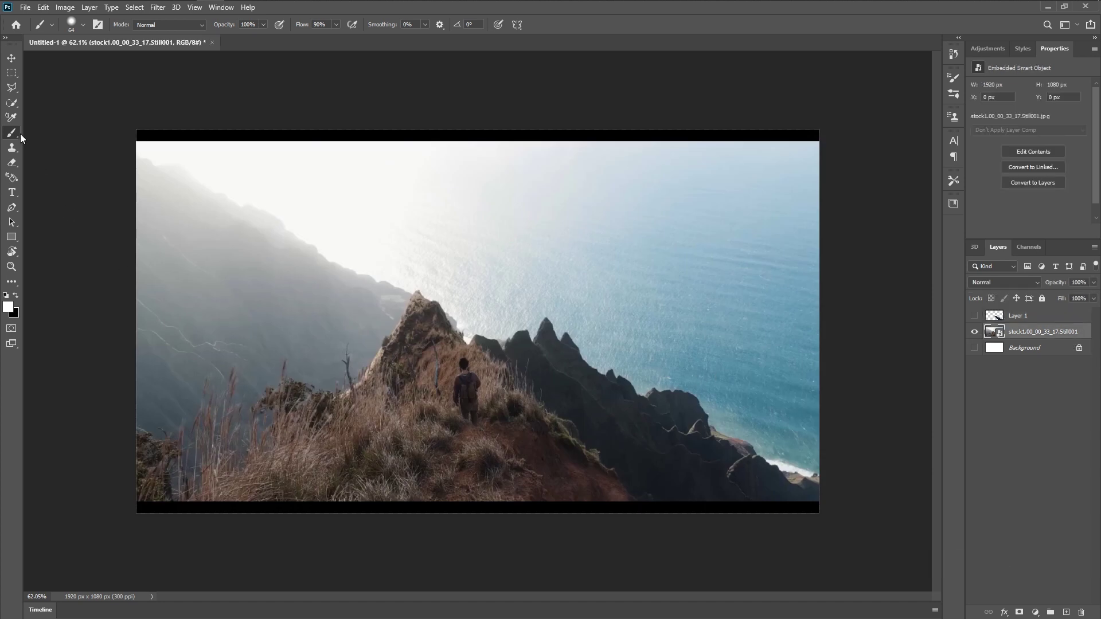
pyautogui.click(11, 103)
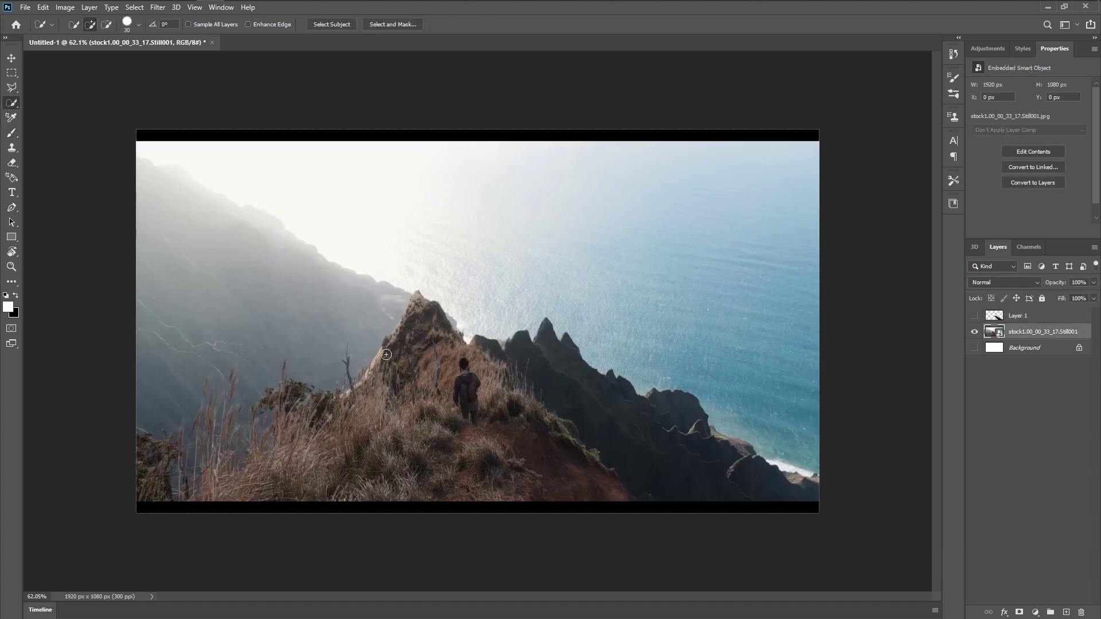
pyautogui.moveTo(417, 348)
pyautogui.mouseDown()
pyautogui.moveTo(314, 458)
pyautogui.moveTo(198, 494)
pyautogui.moveTo(152, 478)
pyautogui.moveTo(151, 450)
pyautogui.moveTo(269, 464)
pyautogui.mouseUp()
pyautogui.moveTo(298, 423)
pyautogui.mouseDown()
pyautogui.moveTo(189, 465)
pyautogui.moveTo(296, 462)
pyautogui.moveTo(432, 424)
pyautogui.moveTo(590, 526)
pyautogui.mouseUp()
pyautogui.moveTo(545, 476)
pyautogui.keyDown('alt'); pyautogui.mouseDown()
pyautogui.moveTo(695, 408)
pyautogui.moveTo(744, 476)
pyautogui.moveTo(595, 466)
pyautogui.mouseUp(); pyautogui.keyUp('alt')
# - Copy the selected foreground peak to its own layer, clear the selection, and hide the still layer
pyautogui.hotkey('ctrl', 'shift', 'n')
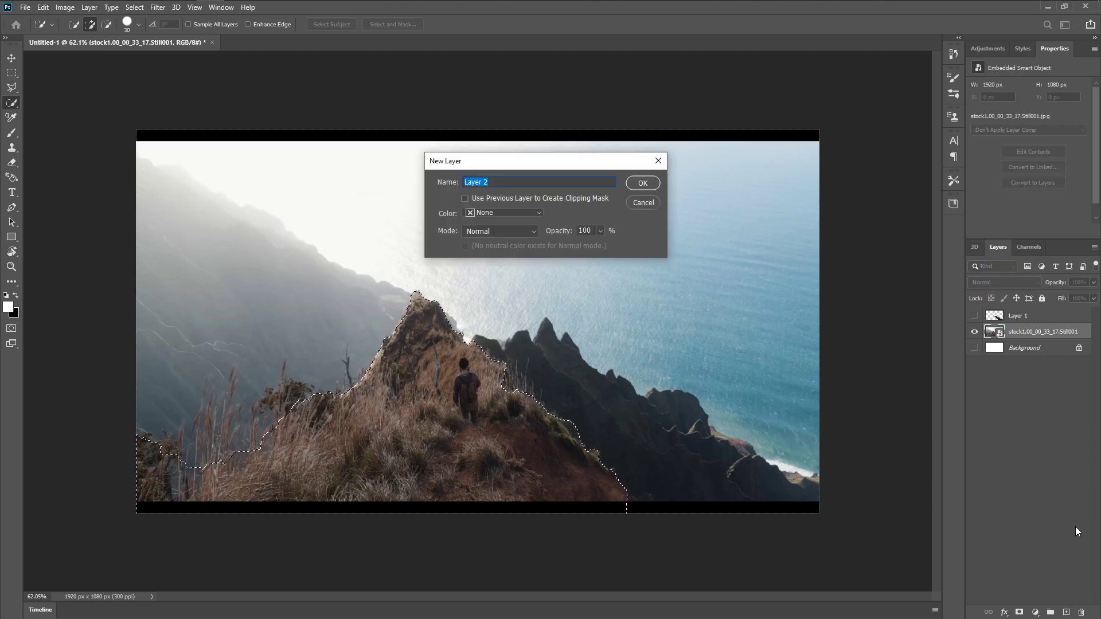
pyautogui.press('Return')
pyautogui.hotkey('ctrl', 'd')
pyautogui.click(974, 347)
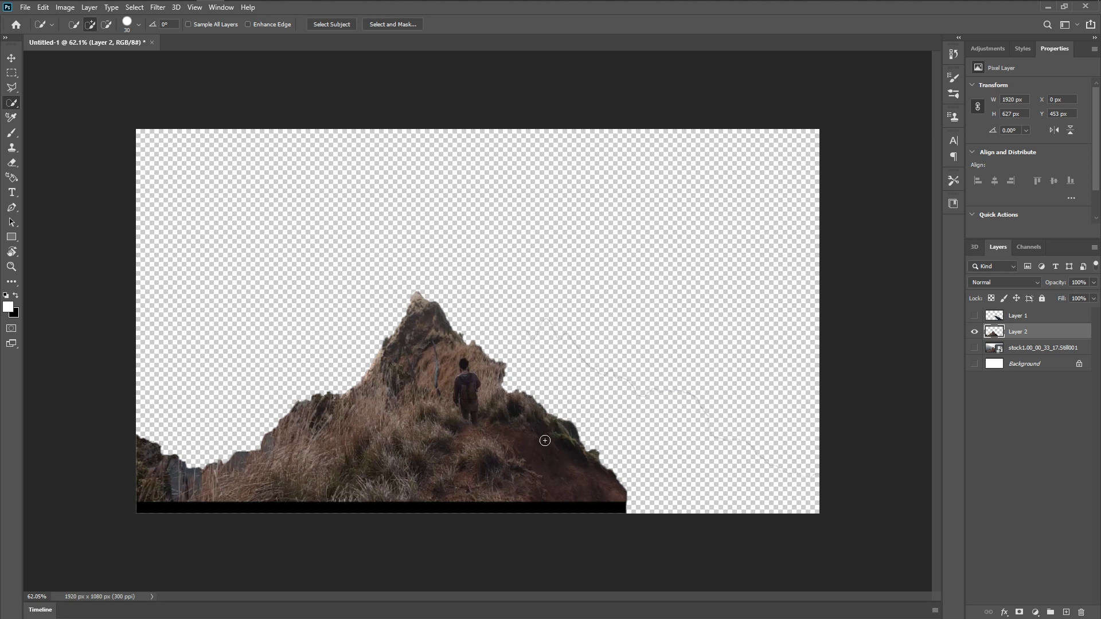
pyautogui.press('v')
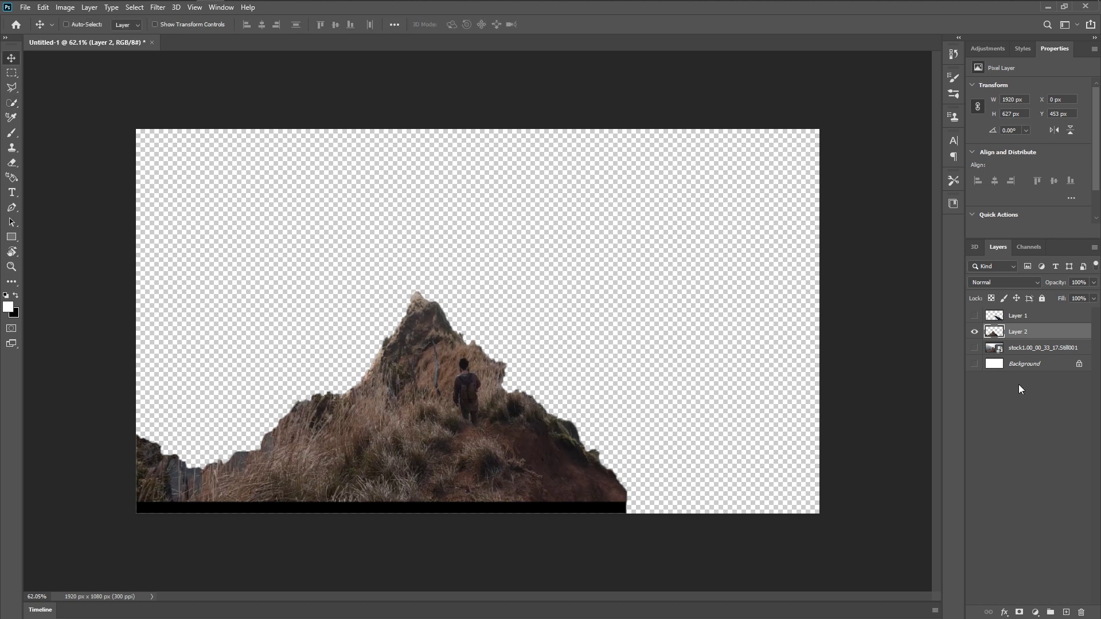
# - Export the foreground peak with Save for Web as a PNG-24 named "second mount" and close the document
pyautogui.hotkey('ctrl', 'alt', 'shift', 's')
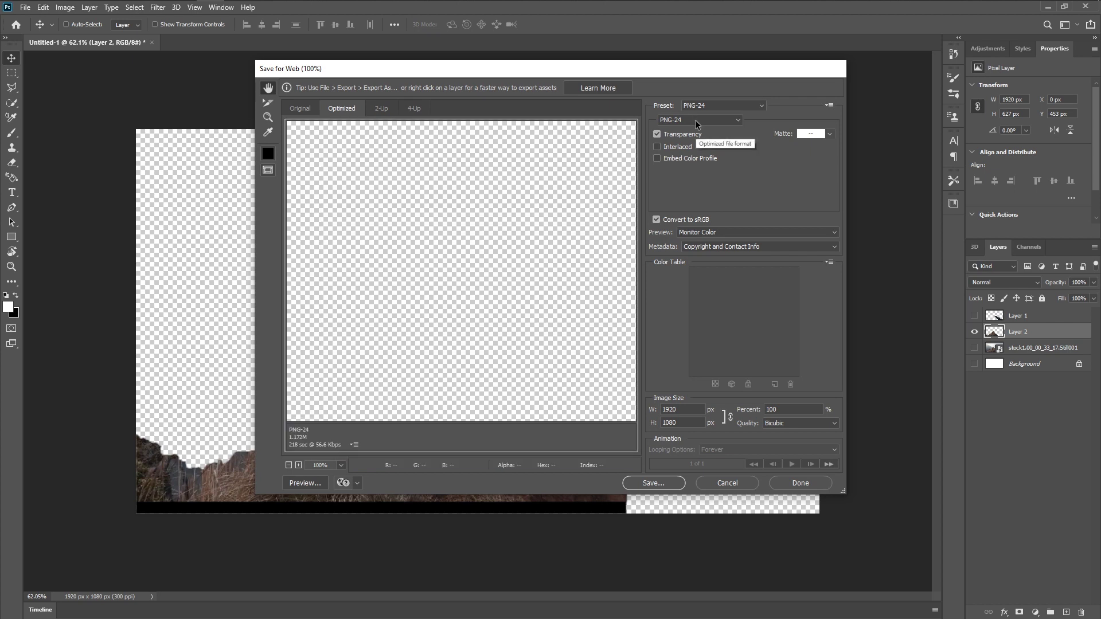
pyautogui.click(676, 485)
pyautogui.press('BackSpace')
pyautogui.write('second')
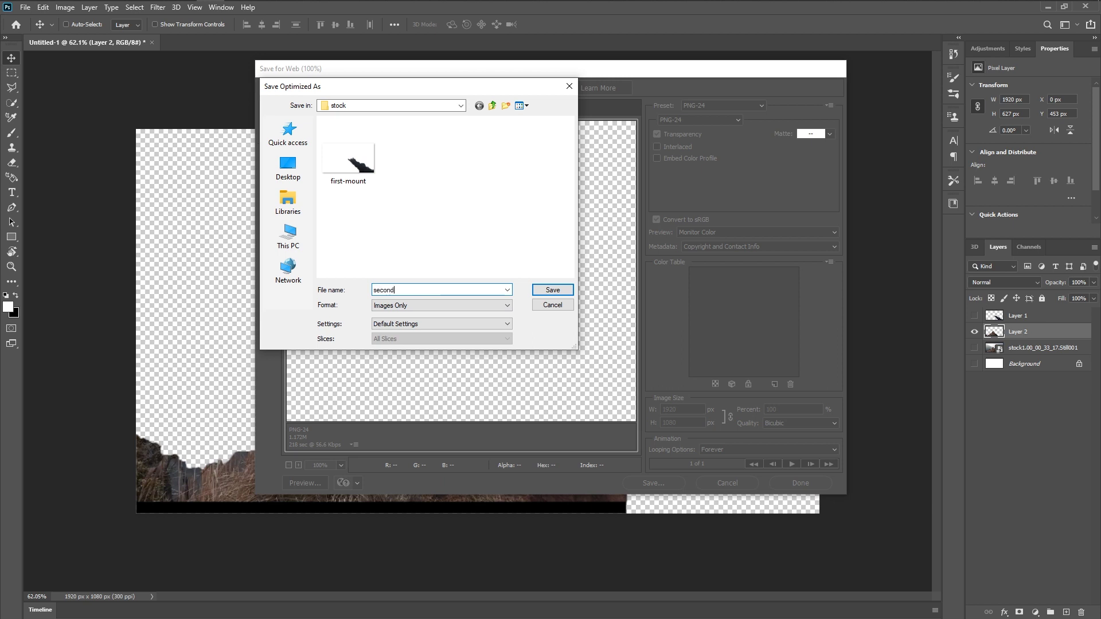
pyautogui.write(' mount')
pyautogui.press('Return')
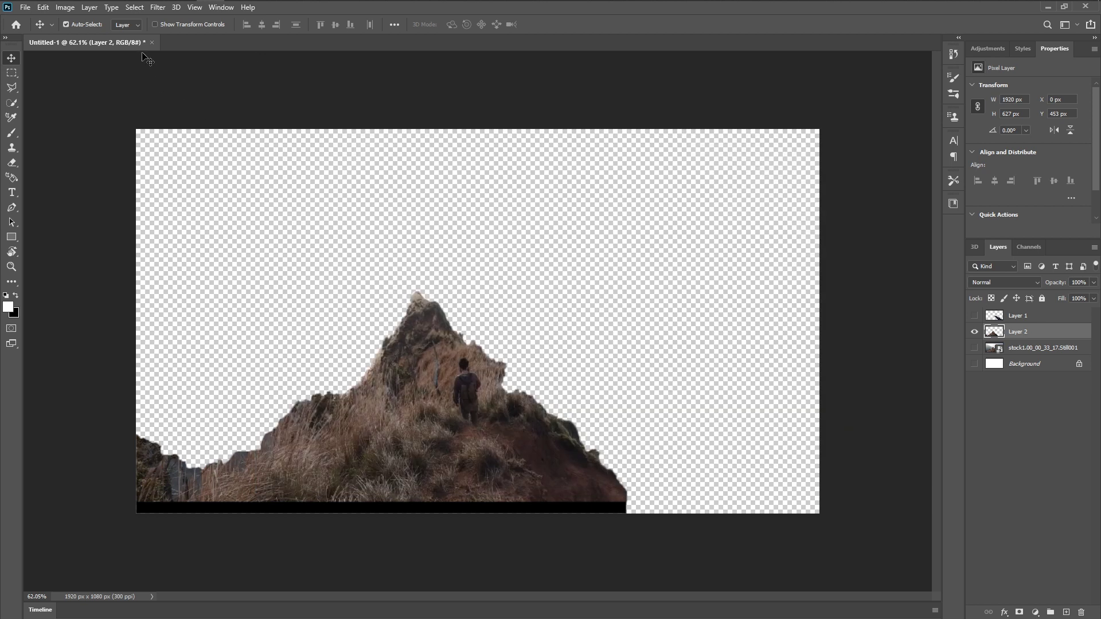
pyautogui.click(153, 44)
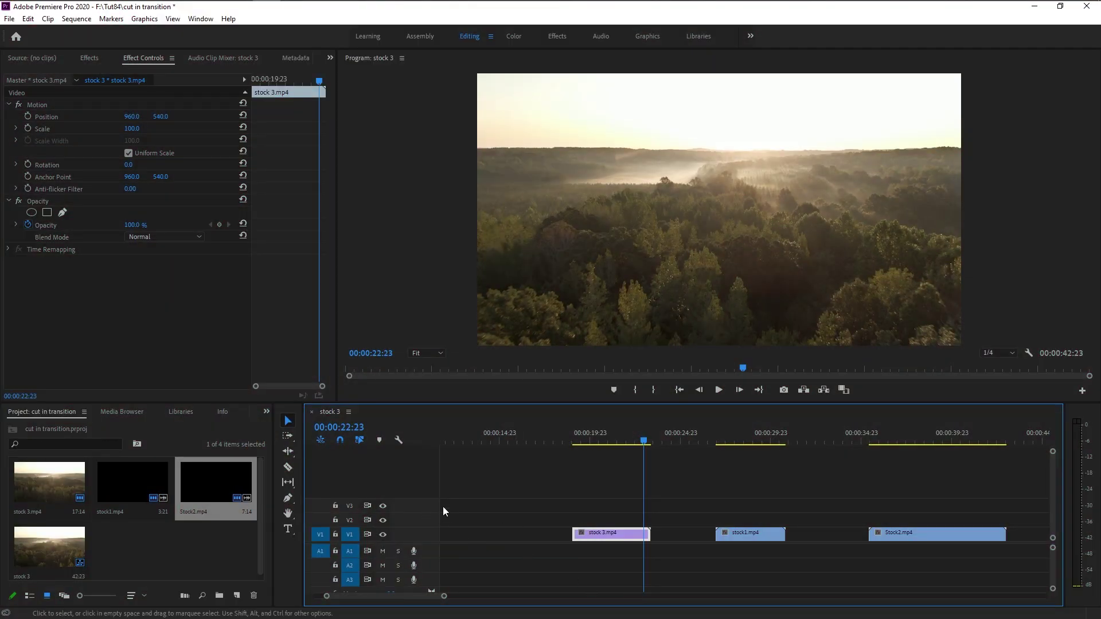
# - In Premiere Pro, add two video tracks after Video 3 in the stock 3 sequence
pyautogui.rightClick(426, 511)
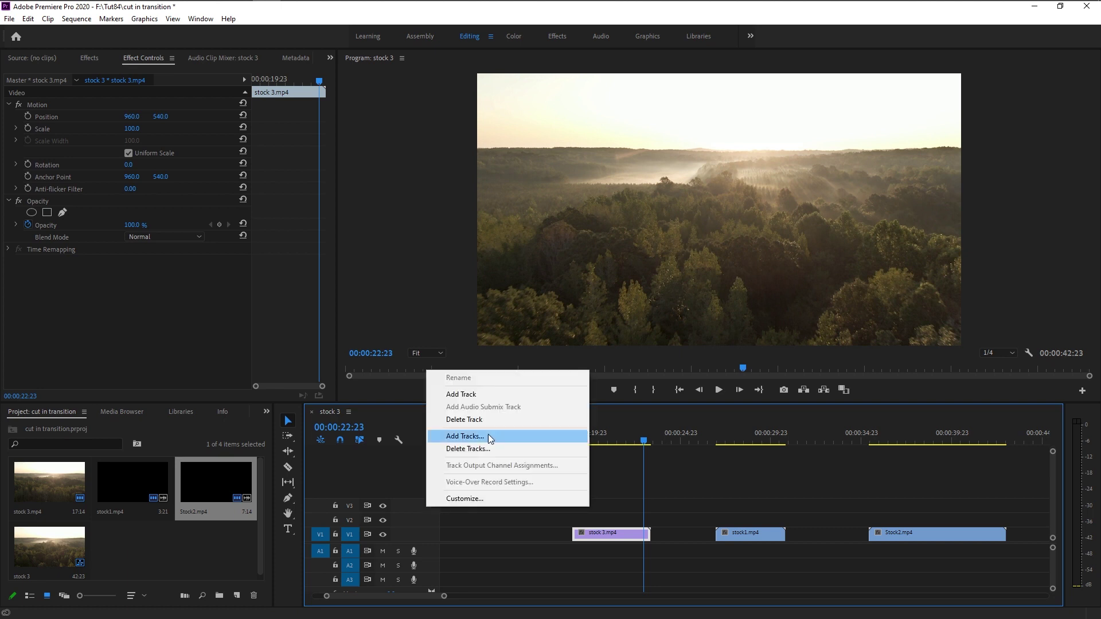
pyautogui.click(508, 436)
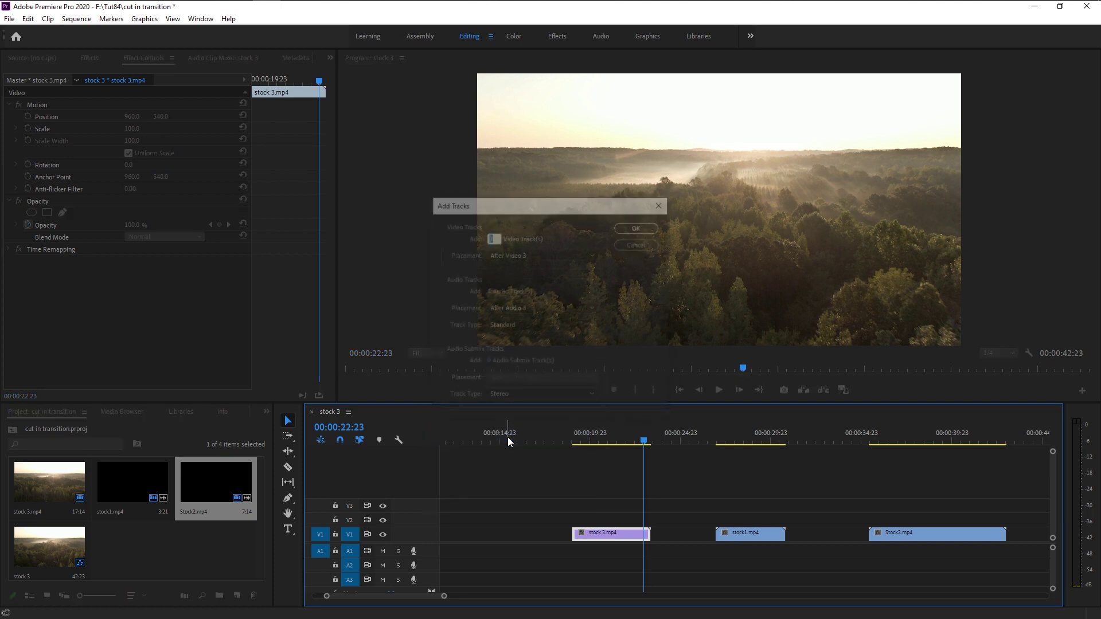
pyautogui.click(489, 235)
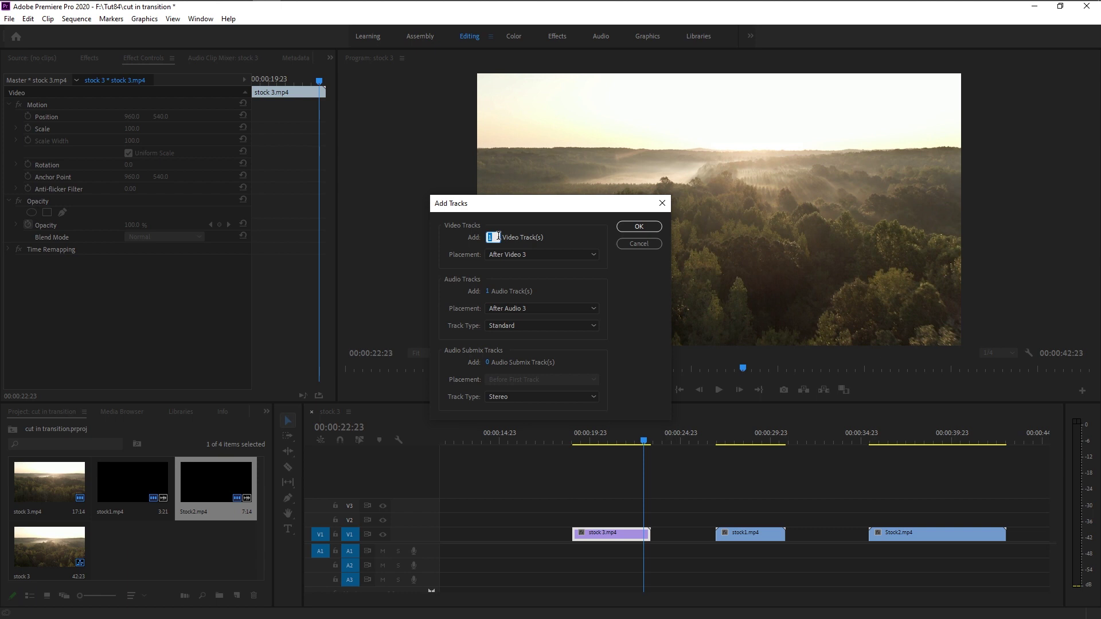
pyautogui.write('2')
pyautogui.click(624, 227)
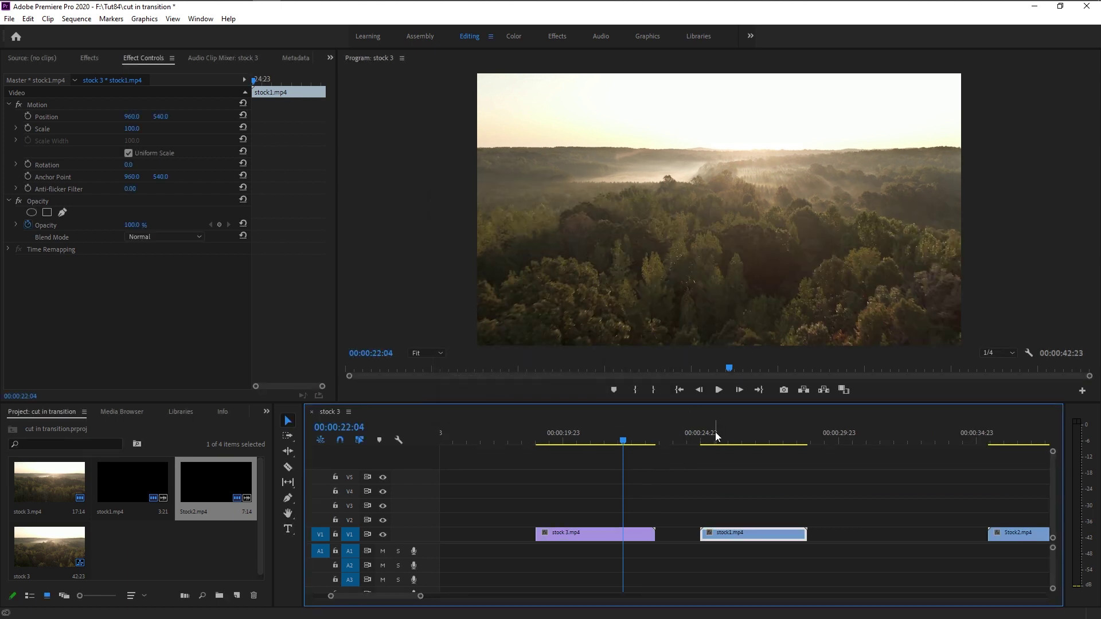
# - Move the stock1.mp4 clip up to V3 so its start slightly overlaps the end of stock 3.mp4
pyautogui.moveTo(715, 435)
pyautogui.mouseDown()
pyautogui.moveTo(774, 443)
pyautogui.moveTo(726, 439)
pyautogui.mouseUp()
pyautogui.moveTo(746, 534); pyautogui.dragTo(696, 510)
pyautogui.press('=')
pyautogui.press('=')
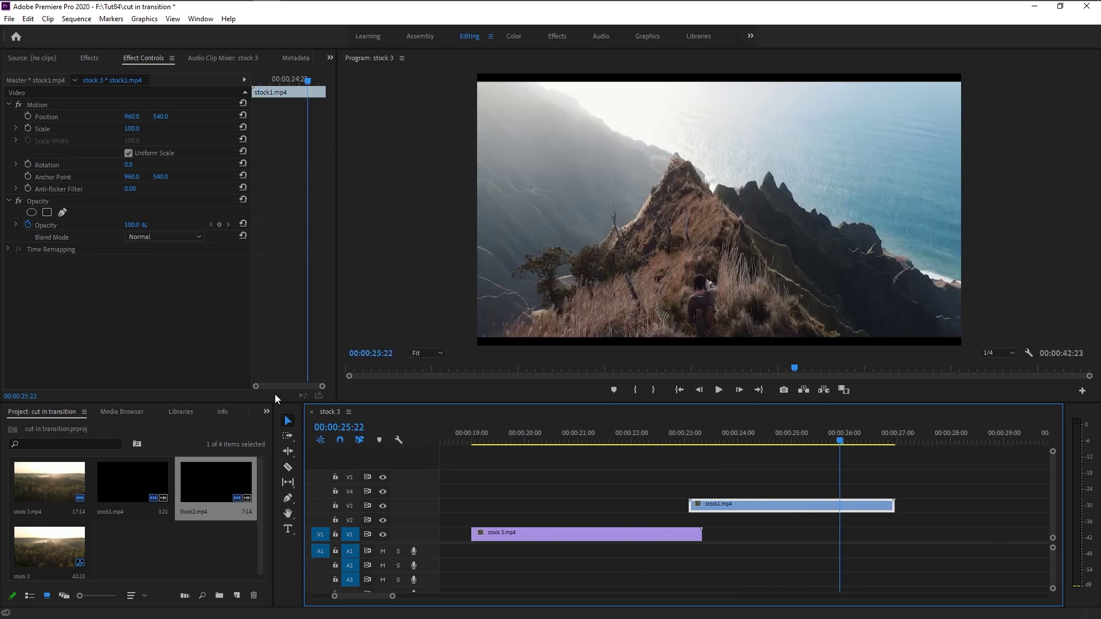
# - Import the first-mount and second-mount images from the stock folder into the project
pyautogui.click(126, 9)
pyautogui.click(434, 326)
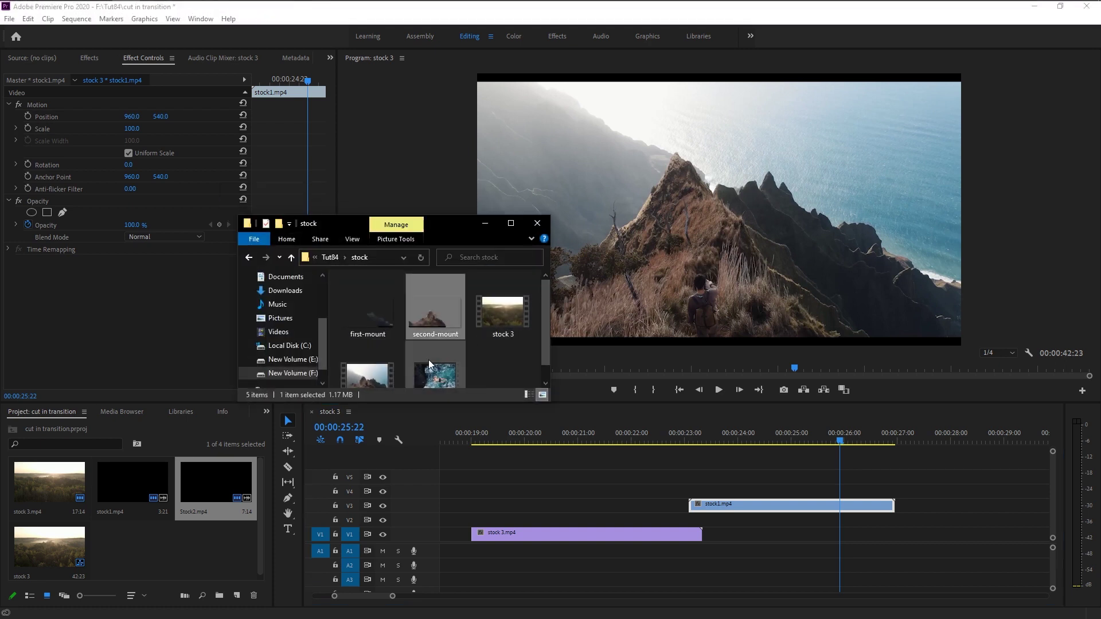
pyautogui.keyDown('ctrl'); pyautogui.click(366, 304); pyautogui.keyUp('ctrl')
pyautogui.moveTo(366, 304); pyautogui.dragTo(200, 550)
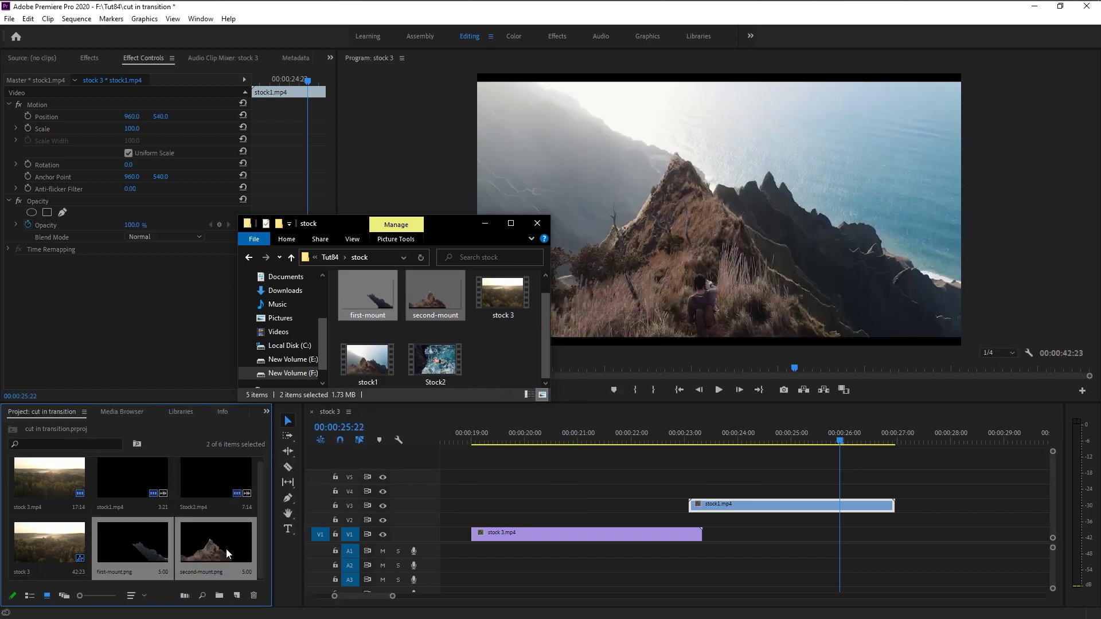
# - Place first-mount.png on V4 above stock 3.mp4 and stock1.mp4, and park the playhead at 00:00:22:11
pyautogui.click(127, 549)
pyautogui.moveTo(128, 550); pyautogui.dragTo(539, 489)
pyautogui.click(655, 440)
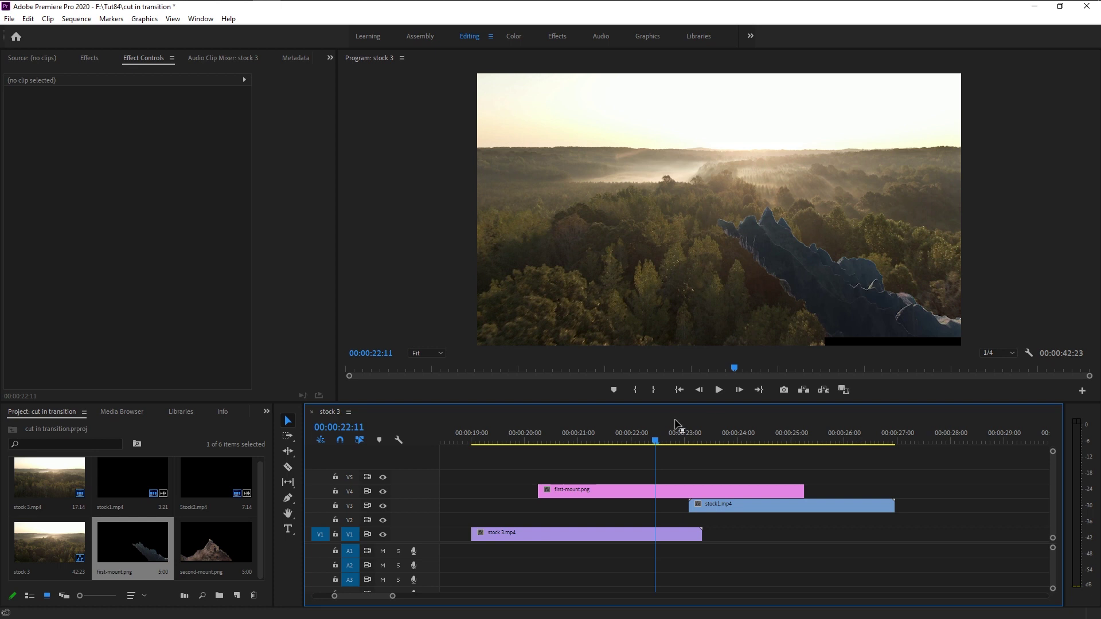
# - Shift stock1.mp4 on V3 to start at about 00:00:23:12 and first-mount.png on V4 to start at 00:00:22:21
pyautogui.moveTo(550, 491); pyautogui.dragTo(724, 506)
pyautogui.click(711, 505)
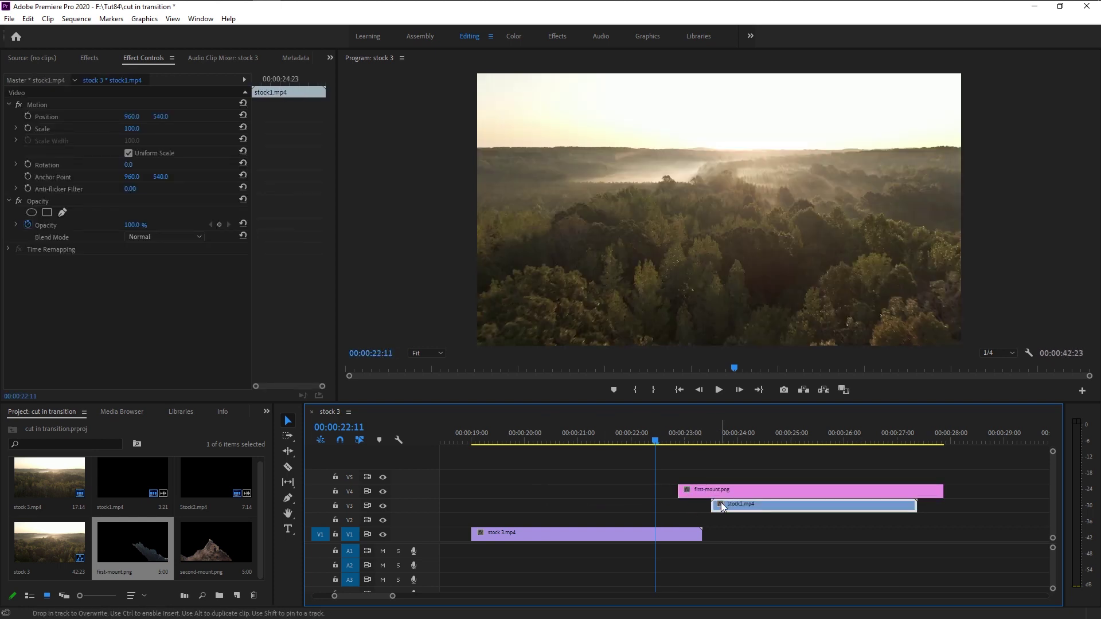
pyautogui.press('=')
pyautogui.press('Down')
pyautogui.press('=')
pyautogui.click(667, 493)
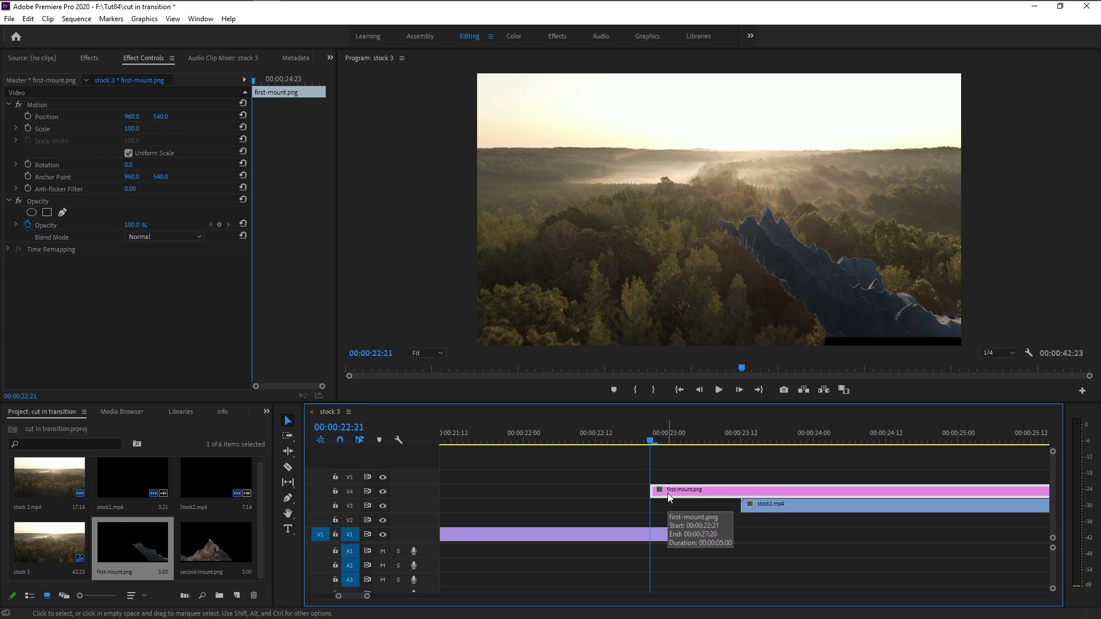
# - Start keyframing first-mount.png's Position at 00:00:23:04 with the value 960, 540
pyautogui.press('Right')
pyautogui.press('Right')
pyautogui.press('Right')
pyautogui.press('Right')
pyautogui.press('Right')
pyautogui.press('Right')
pyautogui.press('Right')
pyautogui.press('Right')
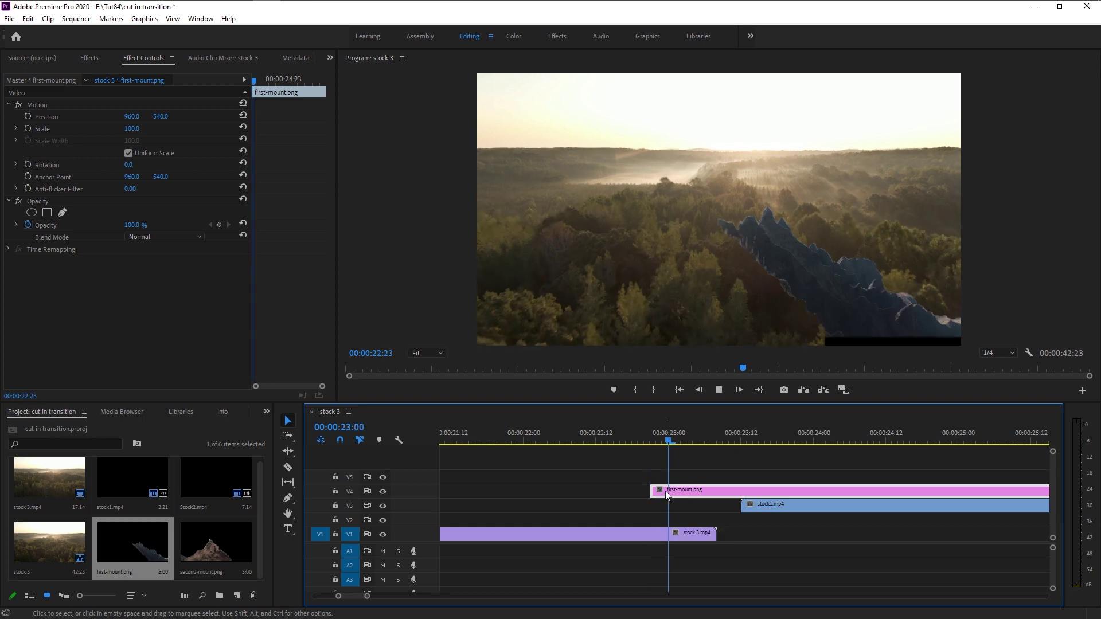
pyautogui.click(86, 116)
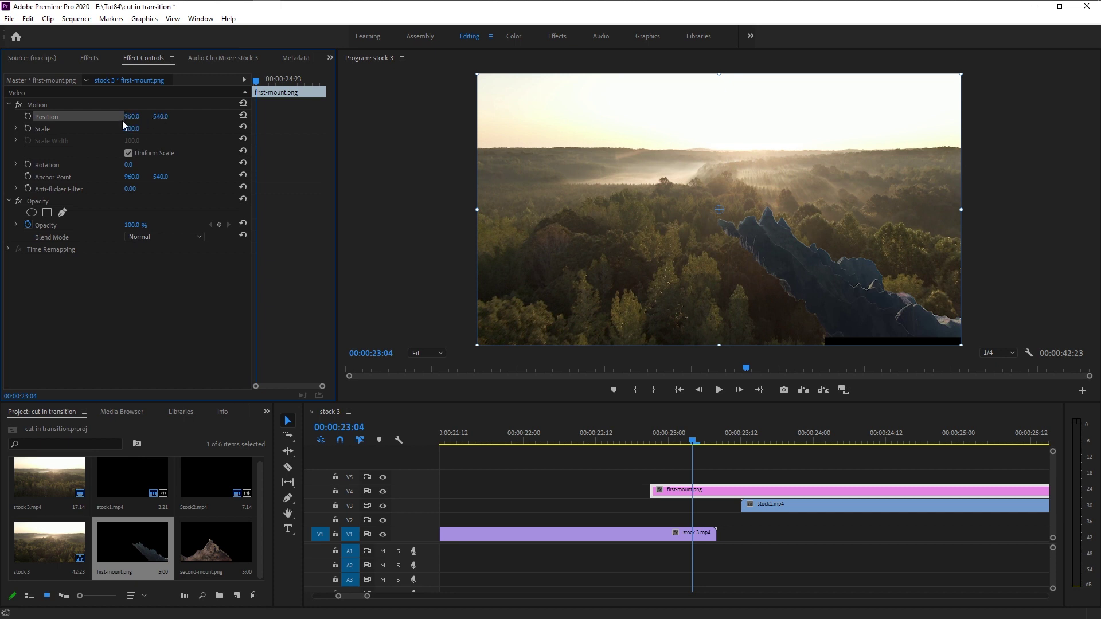
pyautogui.click(27, 116)
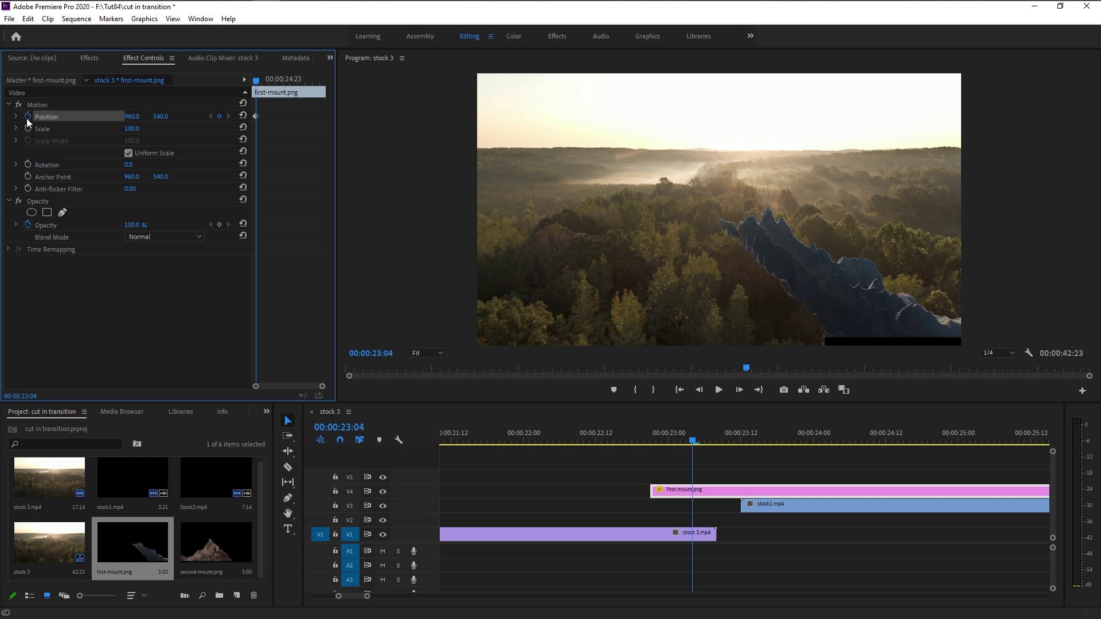
# - Give first-mount.png a start keyframe with X position about 1938 and reset its Position to 960, 540 at 00:00:23:04
pyautogui.moveTo(338, 229); pyautogui.dragTo(465, 230)
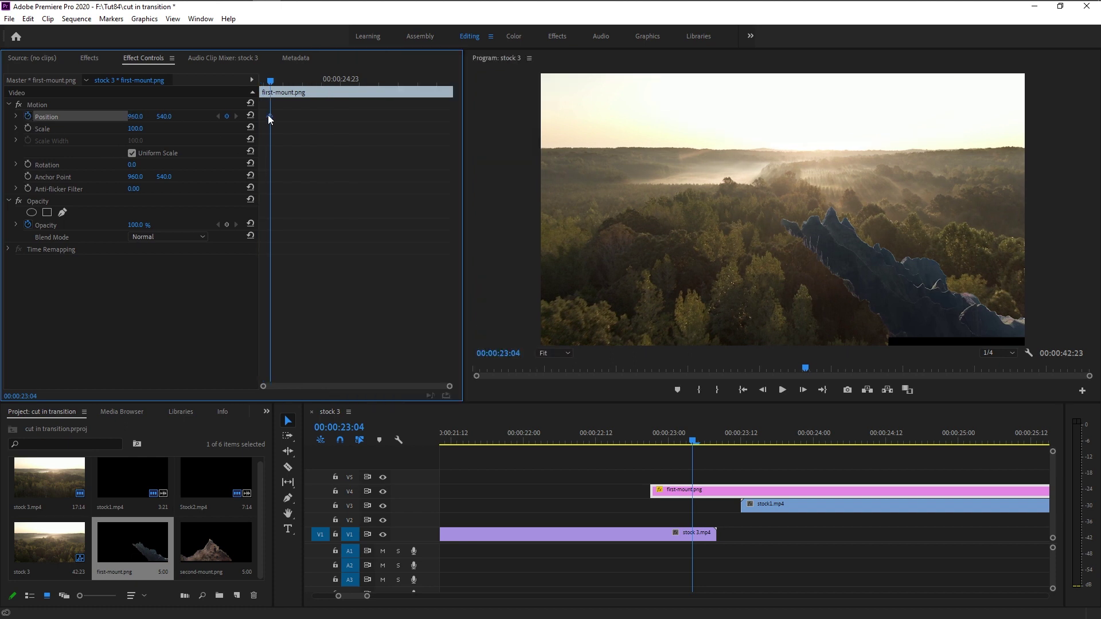
pyautogui.click(231, 116)
pyautogui.click(232, 116)
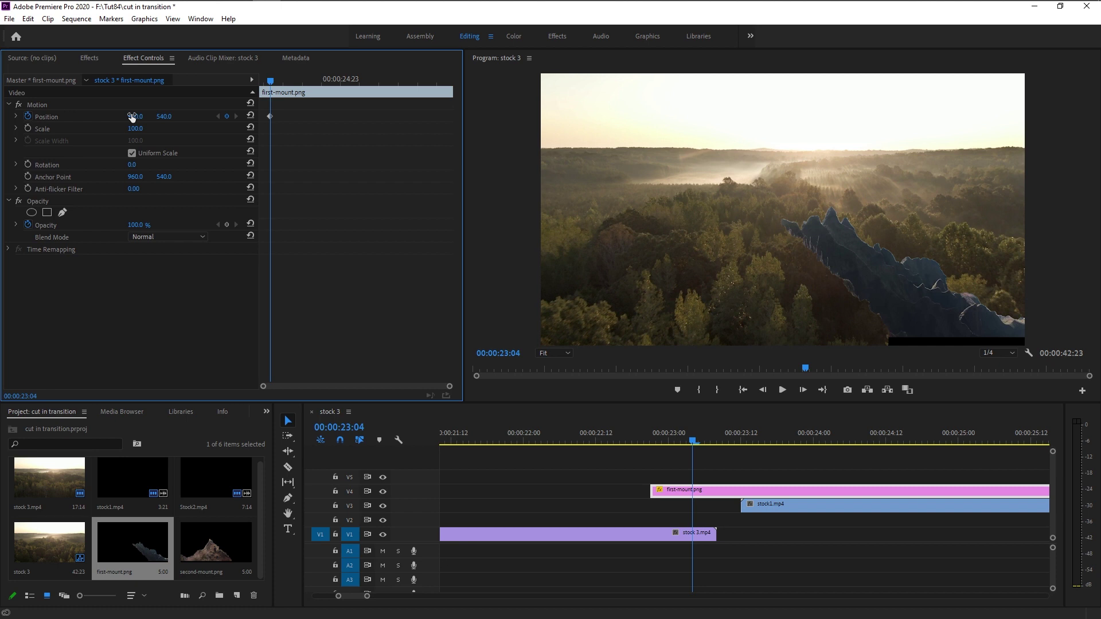
pyautogui.moveTo(132, 117); pyautogui.dragTo(271, 120)
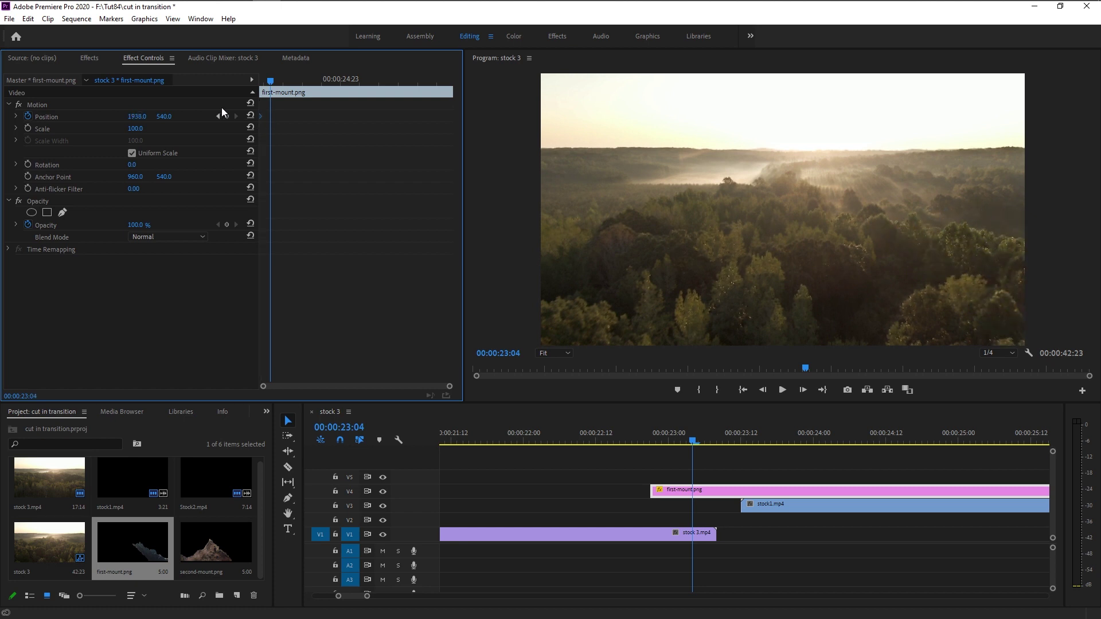
pyautogui.click(250, 116)
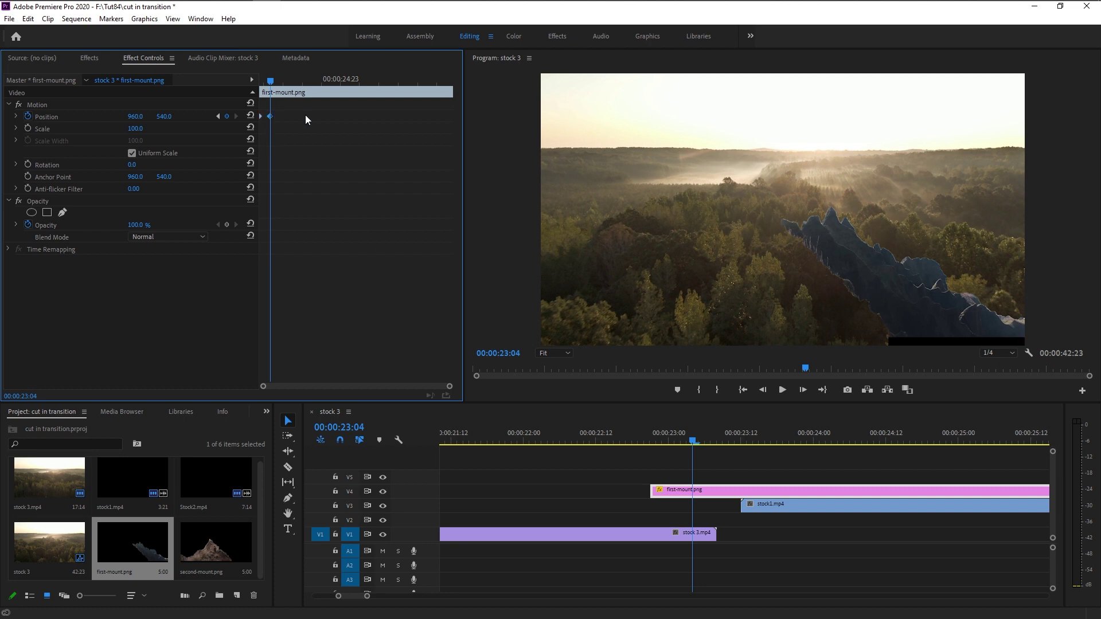
# - Play back first-mount.png's slide-in several times from just before the clip's start to check its motion
pyautogui.press('Up')
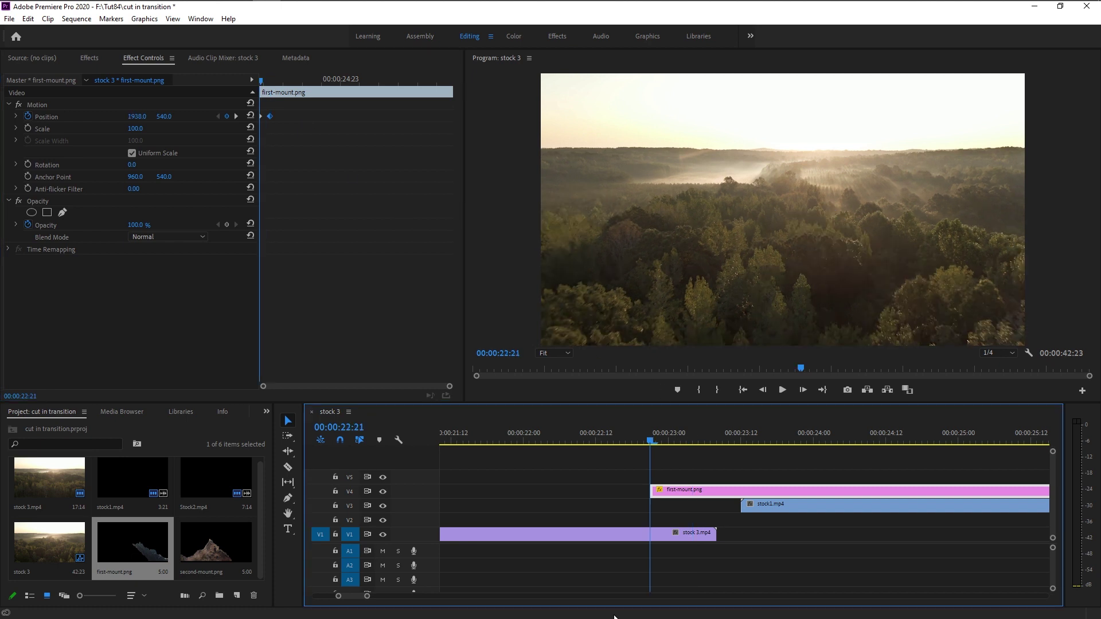
pyautogui.press('Down')
pyautogui.press('Up')
pyautogui.press('Left')
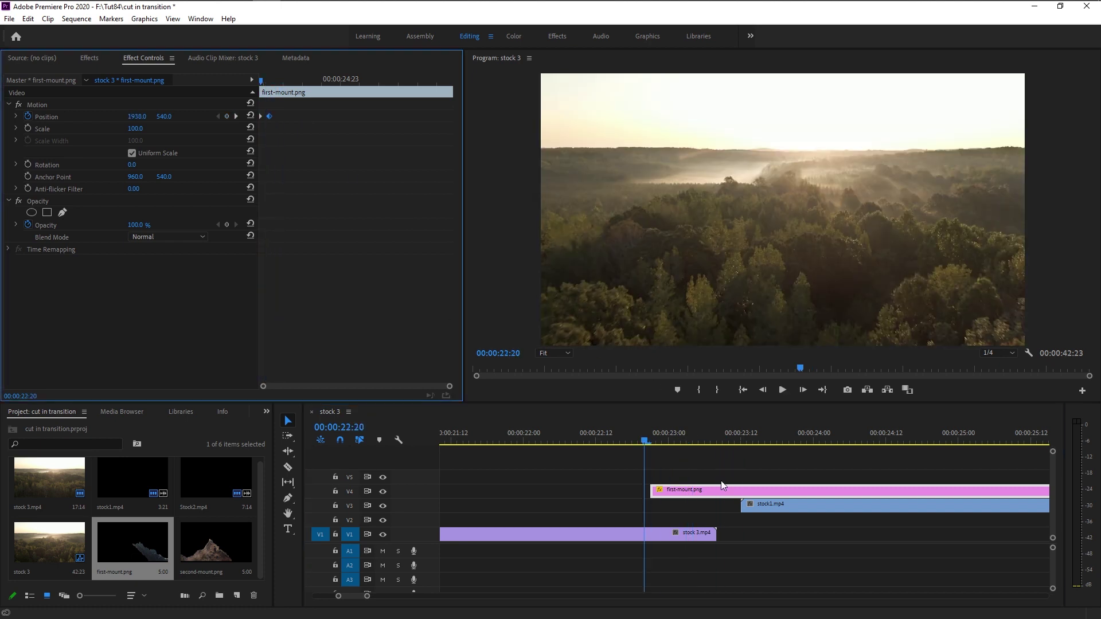
pyautogui.moveTo(803, 467); pyautogui.dragTo(779, 575)
pyautogui.click(778, 575)
pyautogui.press('space')
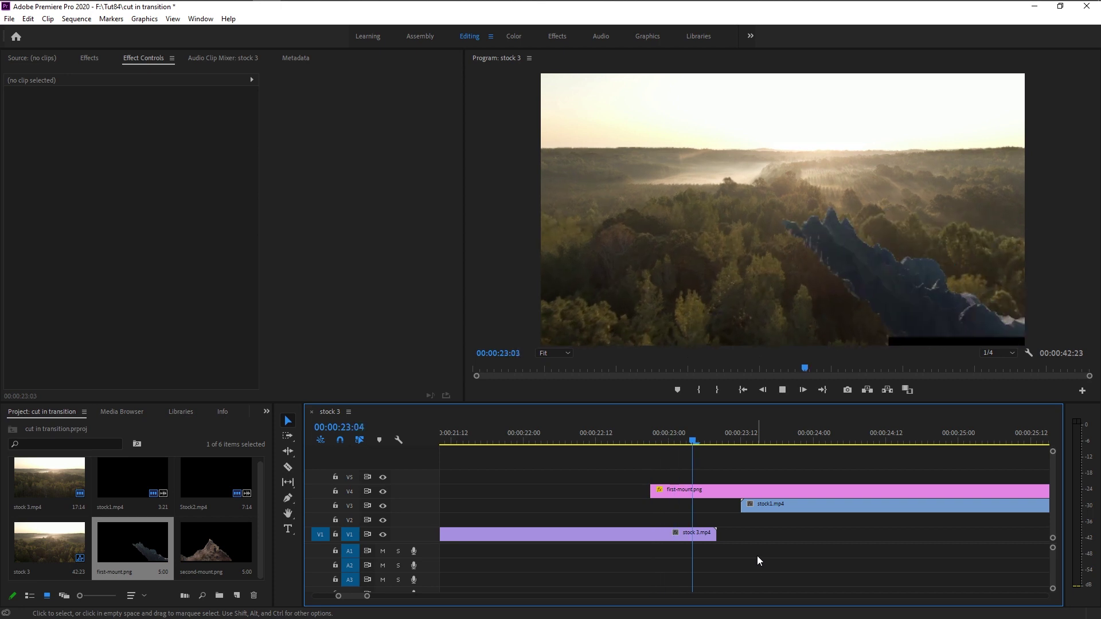
pyautogui.press('space')
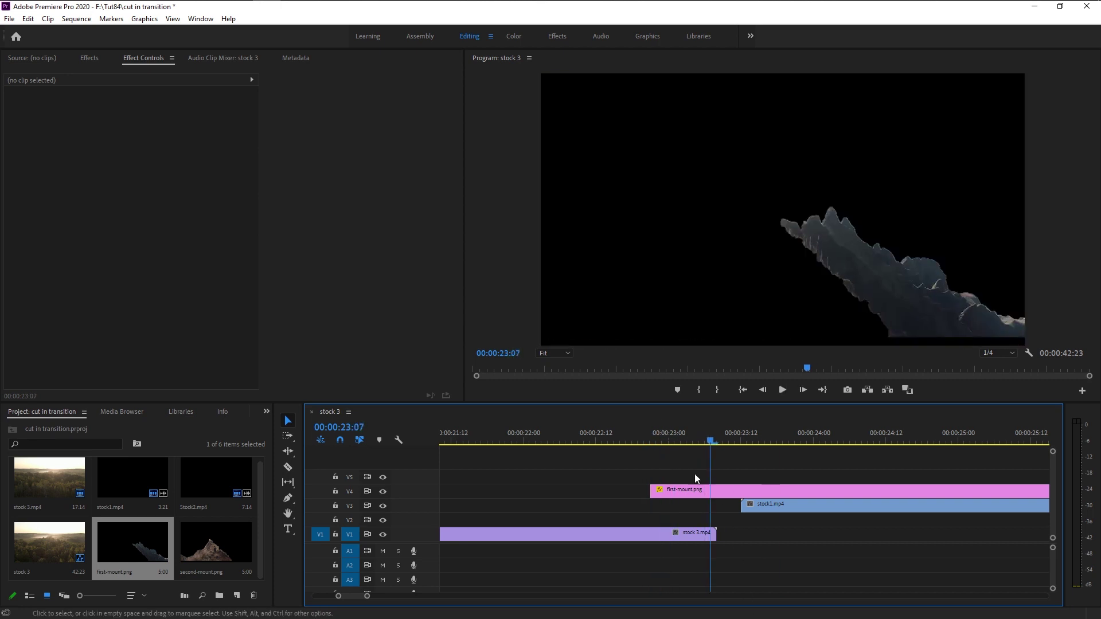
pyautogui.press('Up')
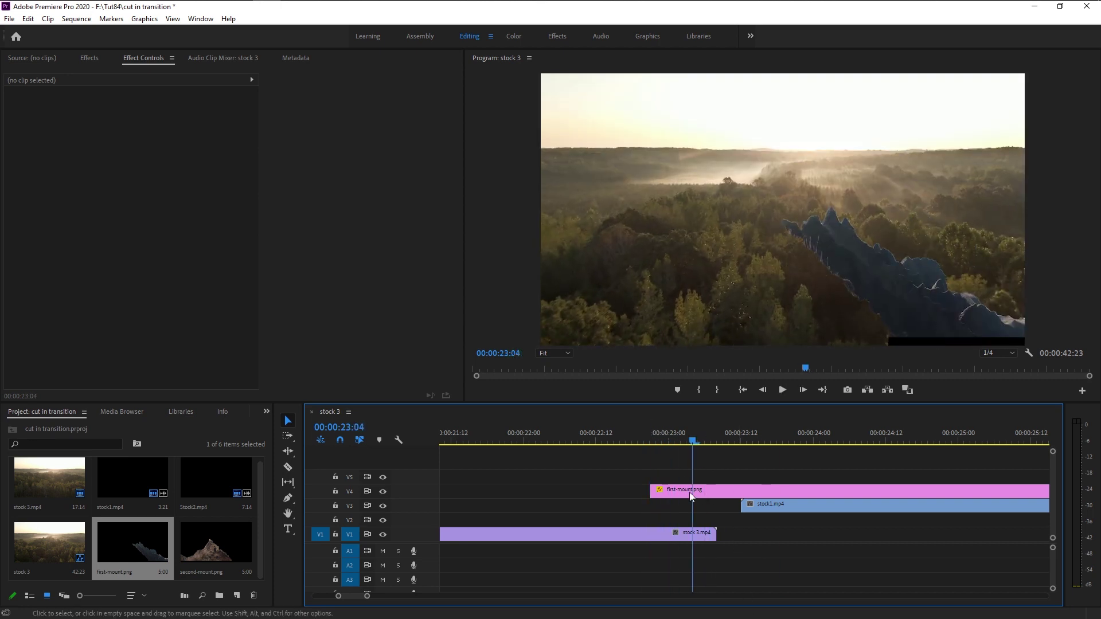
pyautogui.click(644, 435)
pyautogui.press('space')
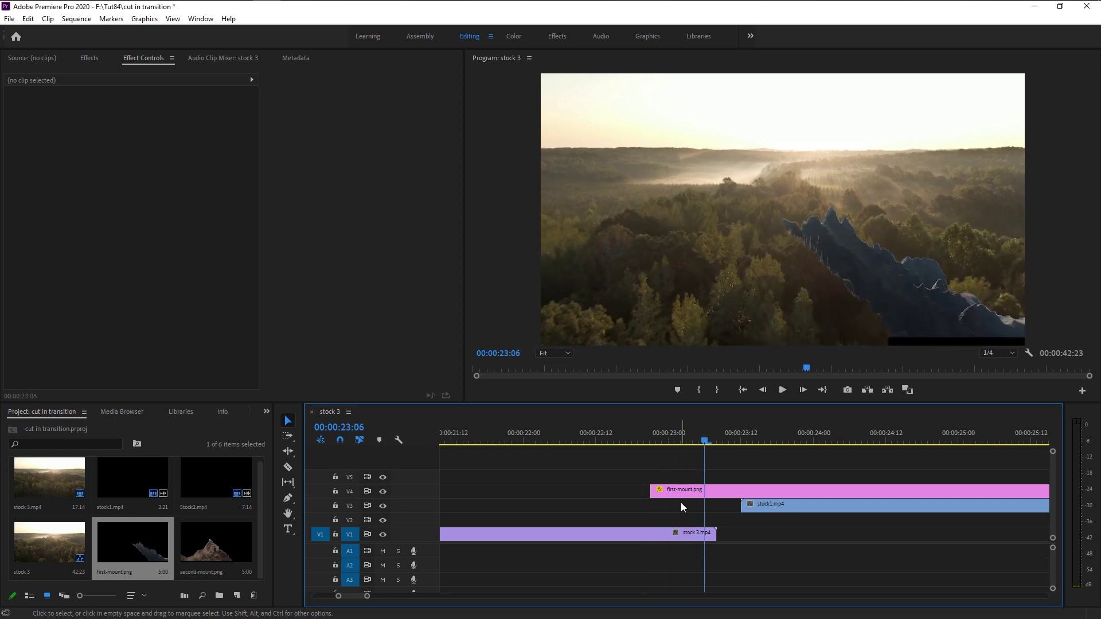
pyautogui.click(637, 434)
pyautogui.press('space')
# - Move first-mount.png up to V5 and place second mount.png on V4, starting at 00:00:23:04
pyautogui.moveTo(696, 491); pyautogui.dragTo(696, 477)
pyautogui.click(240, 539)
pyautogui.moveTo(240, 538); pyautogui.dragTo(748, 494)
pyautogui.press('Left')
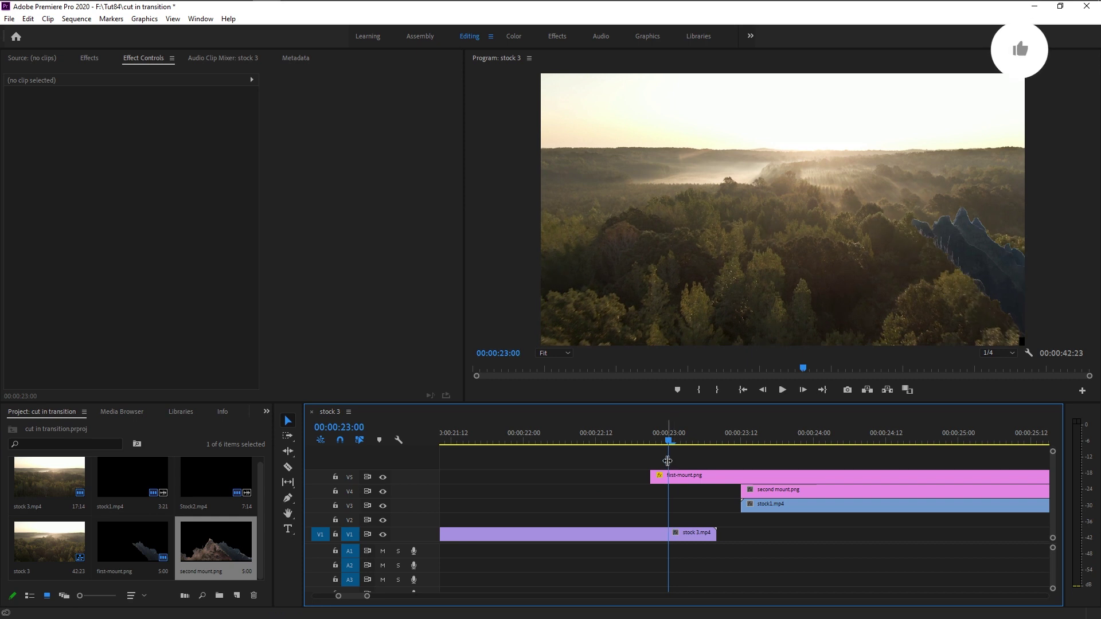
pyautogui.moveTo(668, 460); pyautogui.dragTo(691, 460)
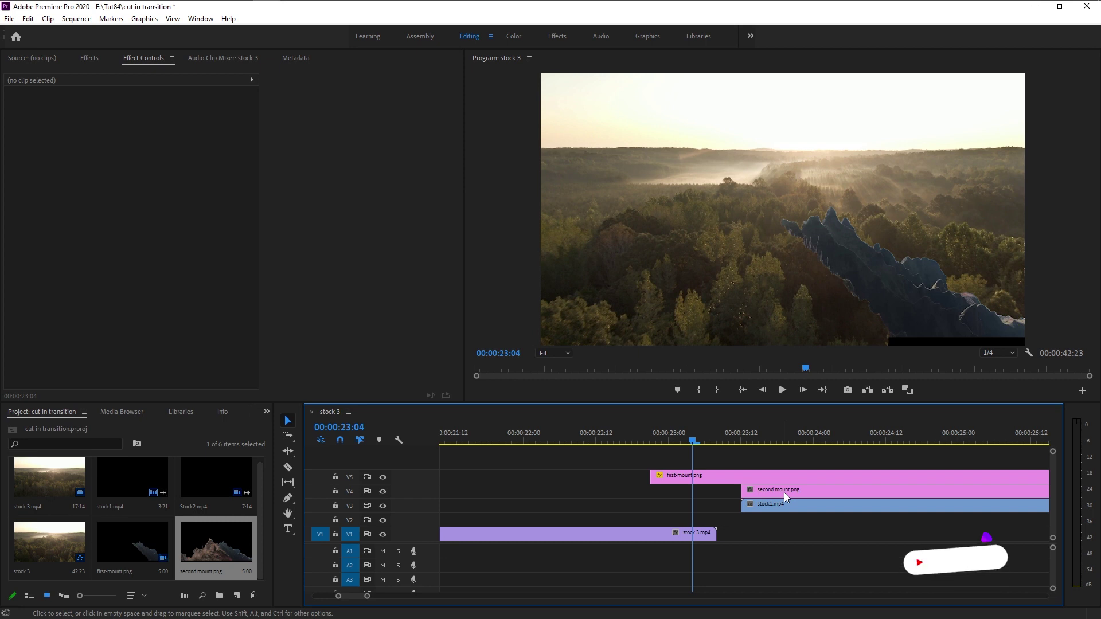
pyautogui.moveTo(785, 497); pyautogui.dragTo(743, 497)
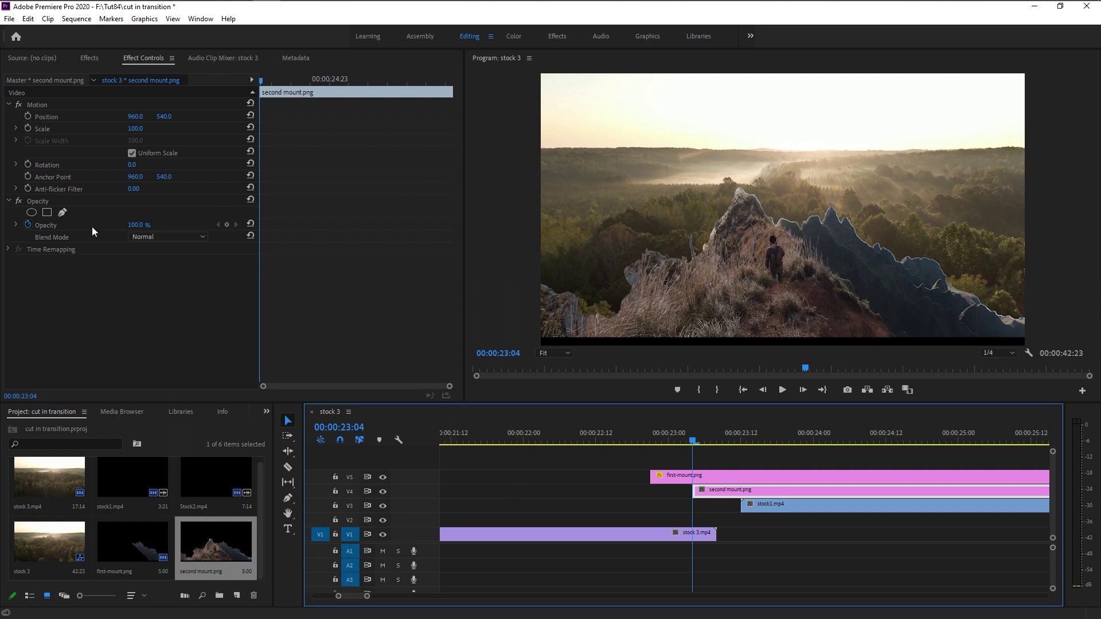
# - Start keyframing second mount.png's Position at its first frame and set the Y value to 1168 so it sits below the frame
pyautogui.click(28, 116)
pyautogui.click(164, 115)
pyautogui.write('807')
pyautogui.press('Return')
pyautogui.moveTo(164, 116); pyautogui.dragTo(268, 115)
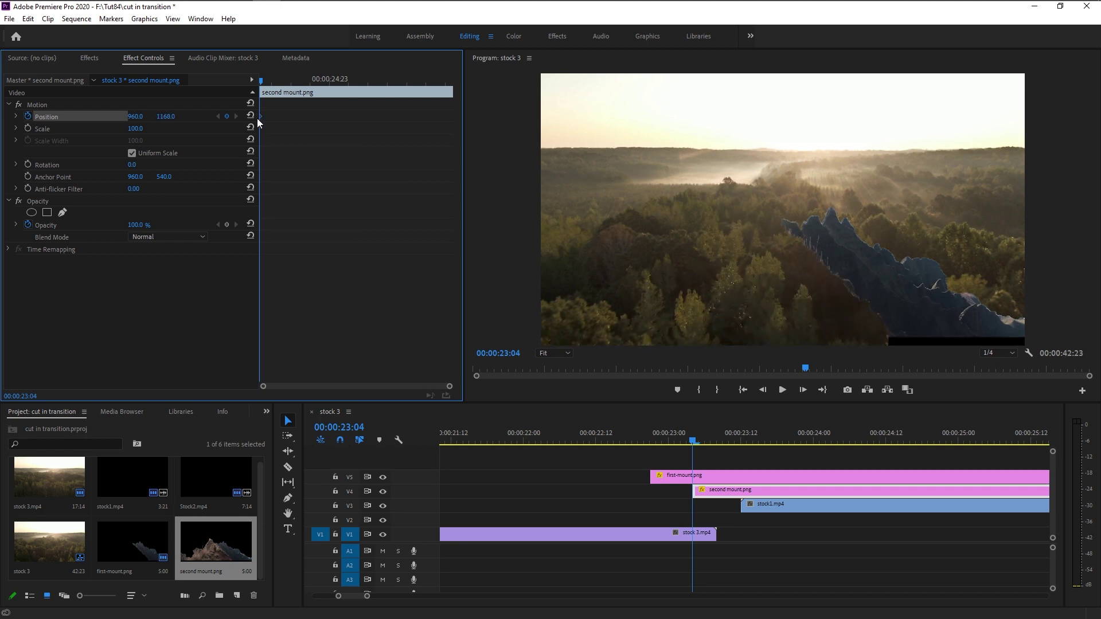
# - Add a second Position keyframe to second mount.png at 00:00:23:09 by resetting it to 960, 540
pyautogui.scroll(3, 732, 519)
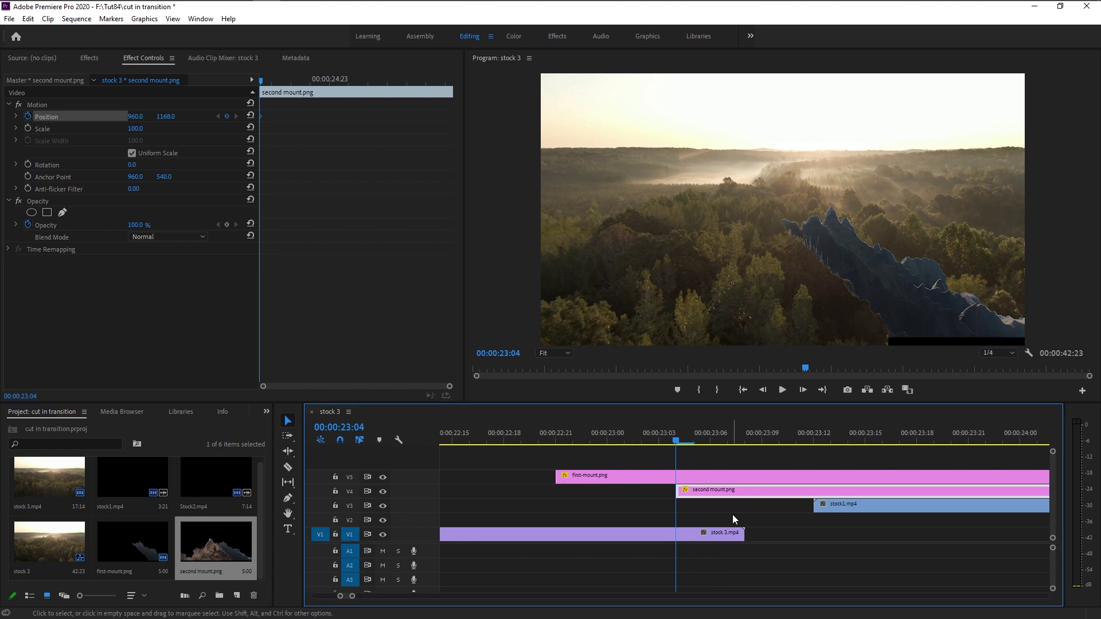
pyautogui.press('Right')
pyautogui.press('Right')
pyautogui.press('Right')
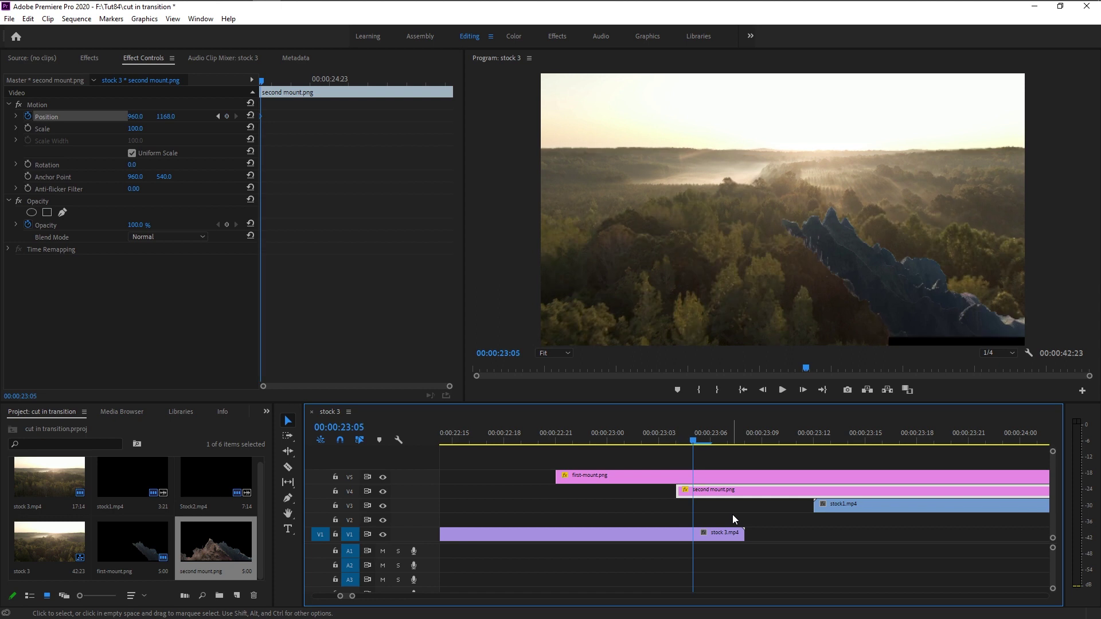
pyautogui.press('Right')
pyautogui.press('Right')
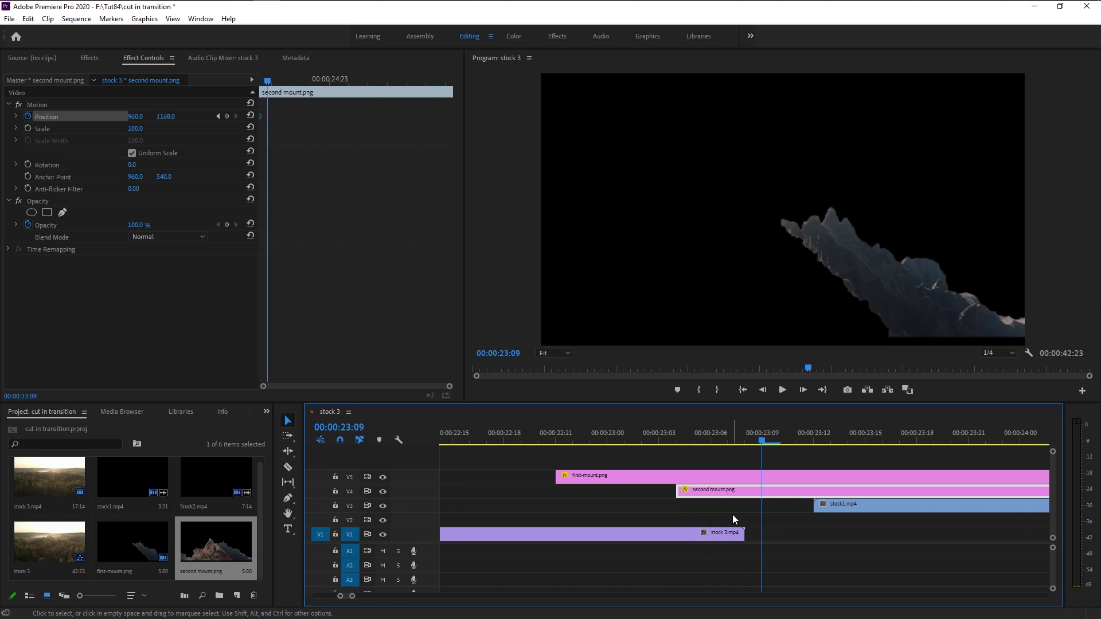
pyautogui.click(250, 117)
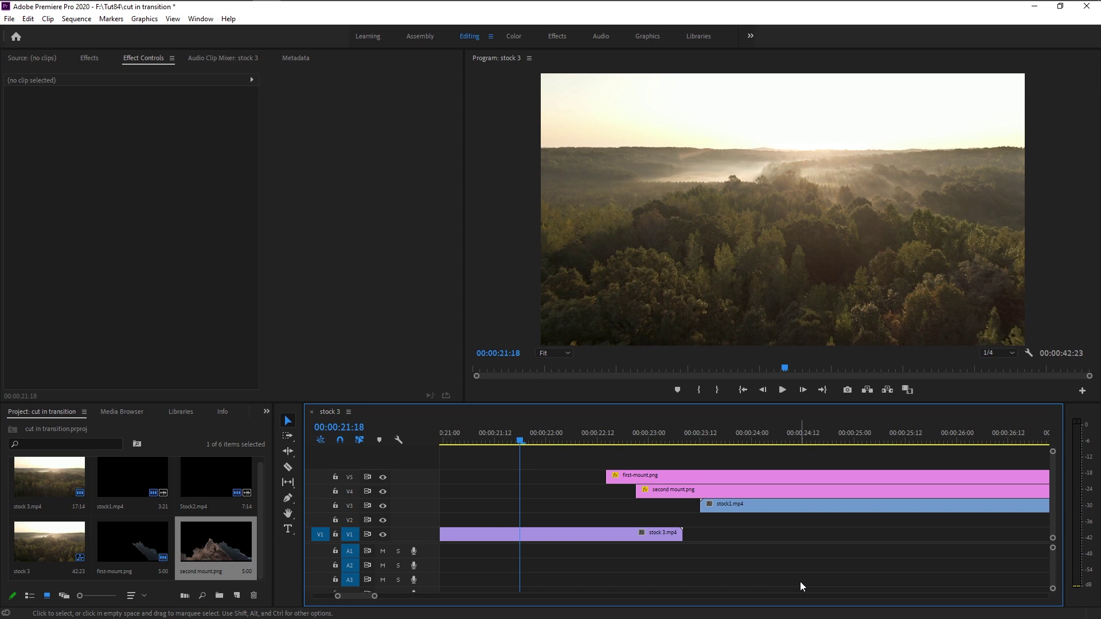
# - Play the transition from stock 3.mp4 through both mountain cutouts into stock1.mp4 to check the timing
pyautogui.press('space')
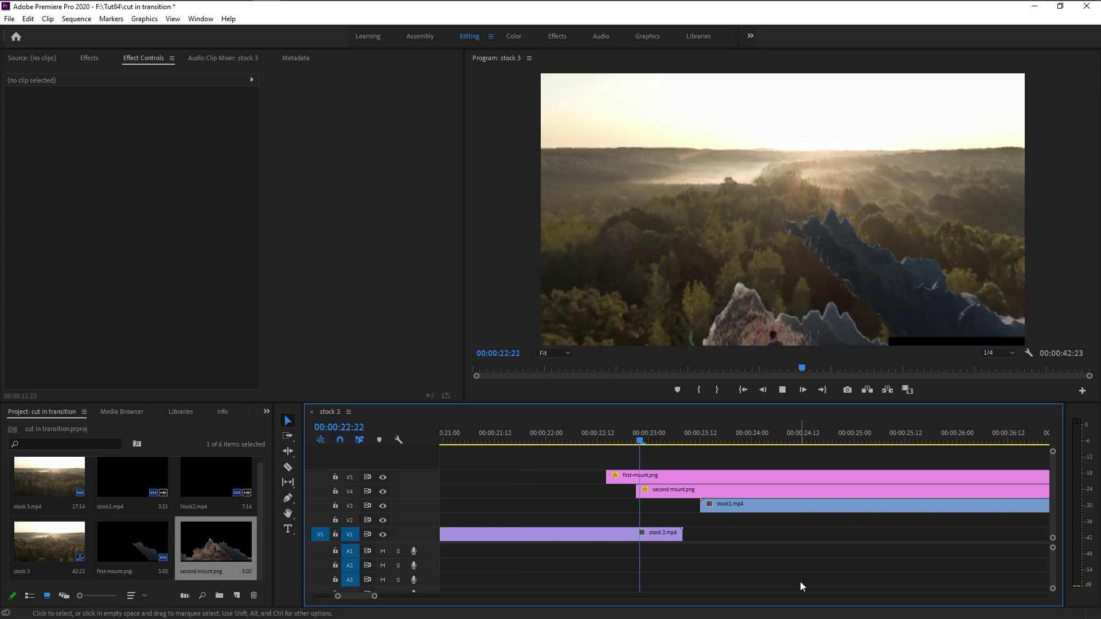
pyautogui.press('space')
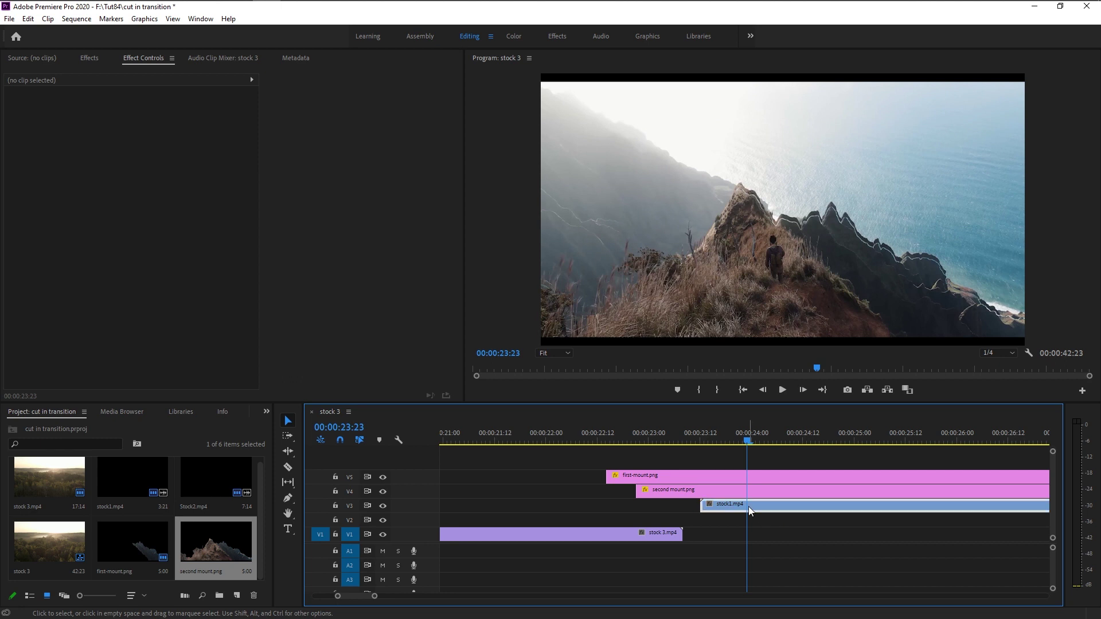
pyautogui.click(724, 507)
pyautogui.click(598, 439)
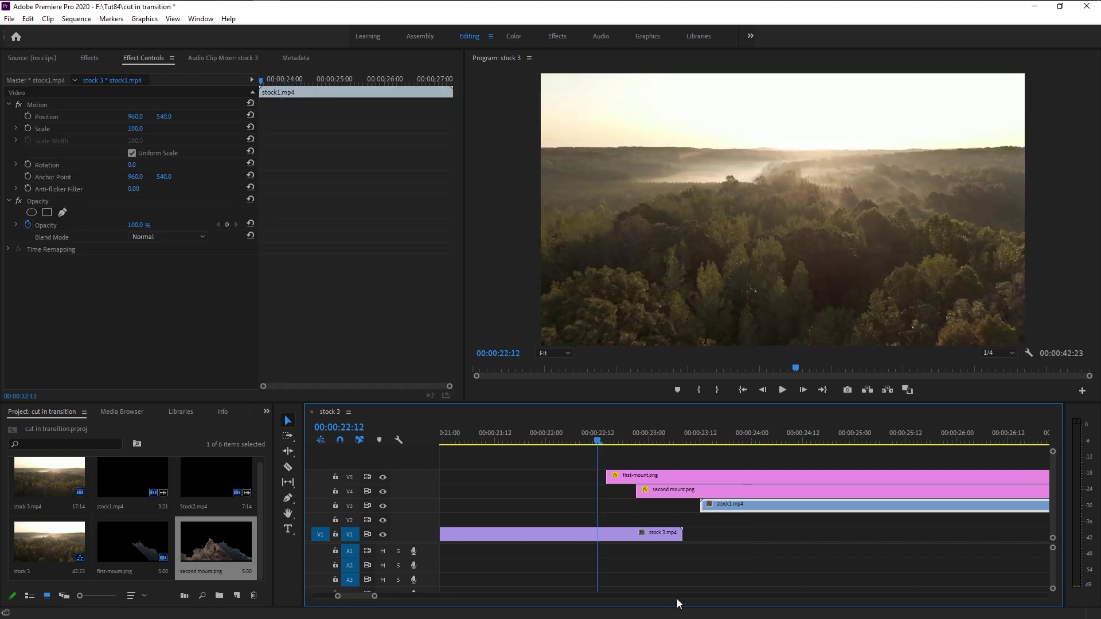
pyautogui.press('space')
pyautogui.press('space')
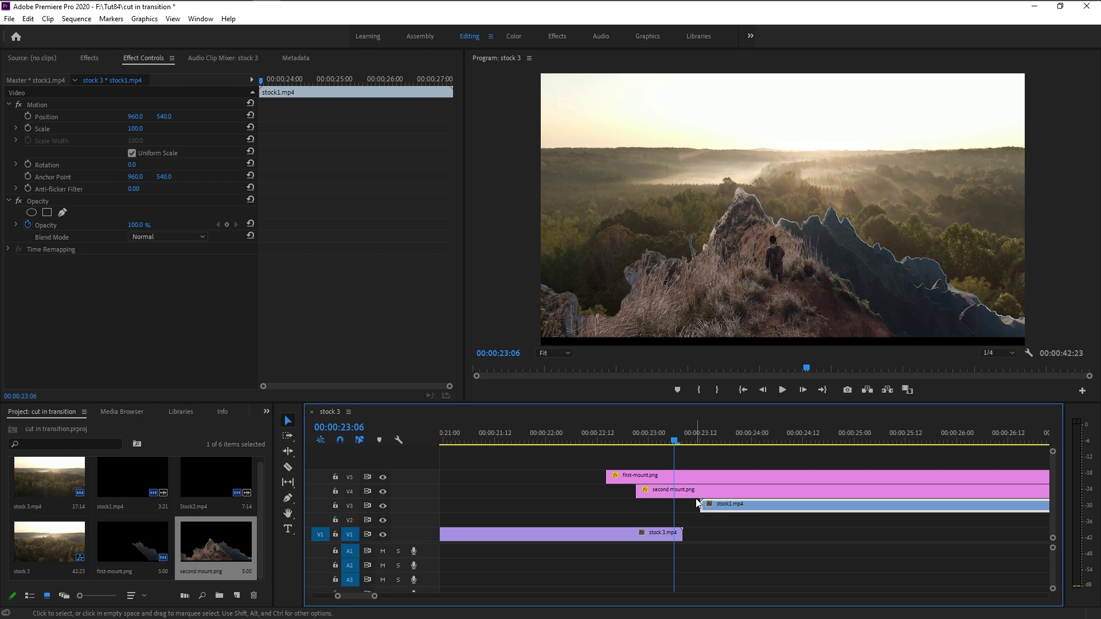
# - Split first-mount.png and second mount.png at 00:00:23:02, after their position animations end, using the Razor tool
pyautogui.click(681, 473)
pyautogui.click(679, 488)
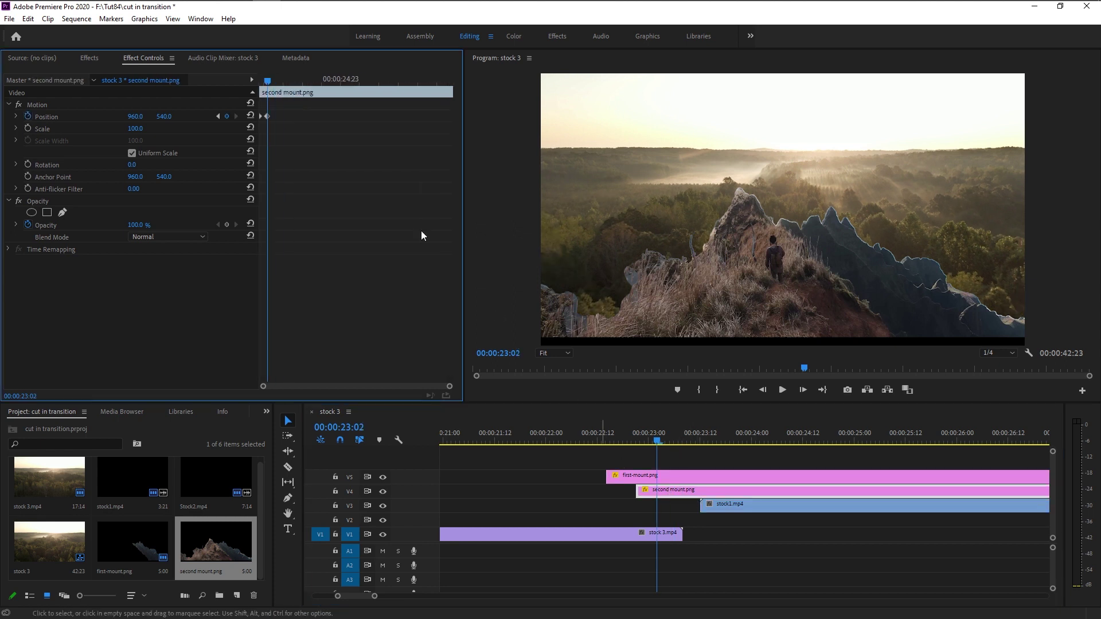
pyautogui.moveTo(274, 91); pyautogui.dragTo(269, 80)
pyautogui.click(655, 477)
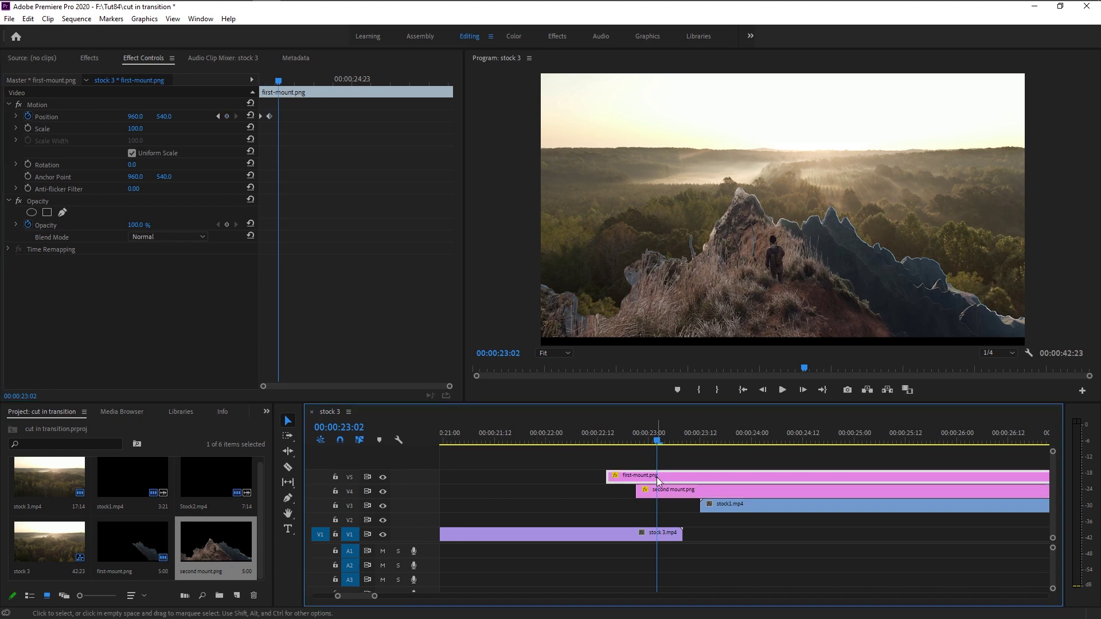
pyautogui.moveTo(668, 459); pyautogui.dragTo(680, 500)
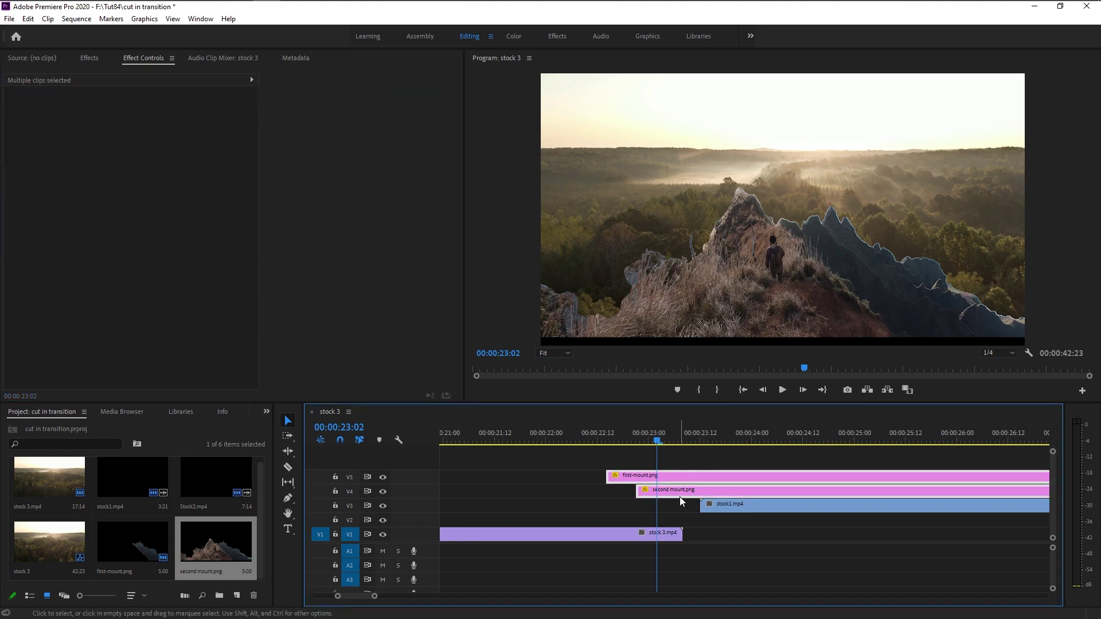
pyautogui.click(288, 467)
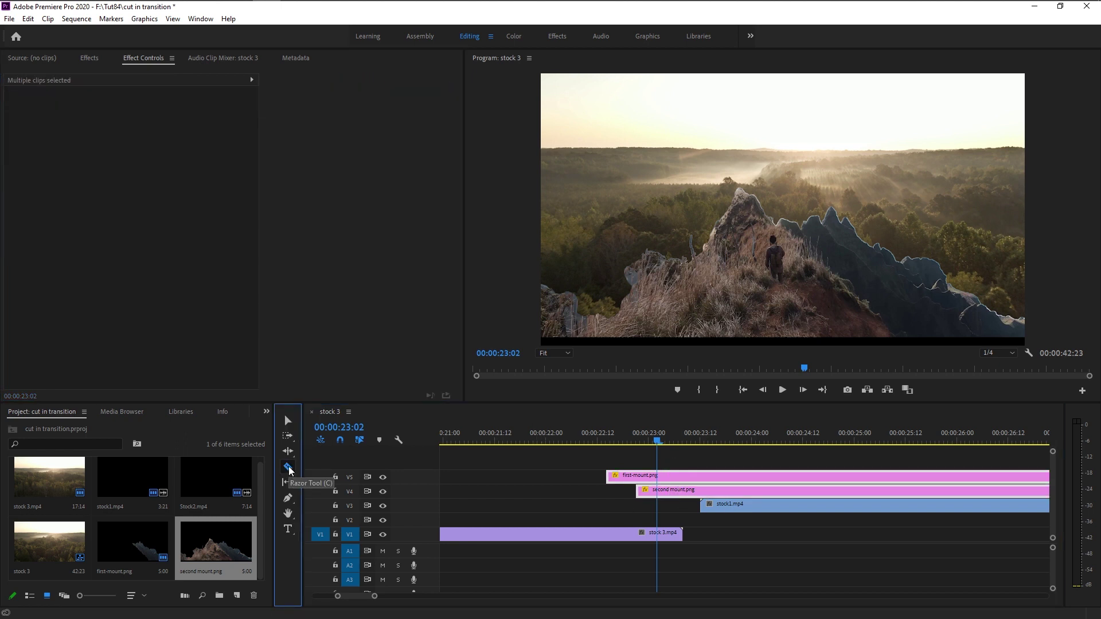
pyautogui.click(657, 476)
pyautogui.click(664, 490)
pyautogui.press('v')
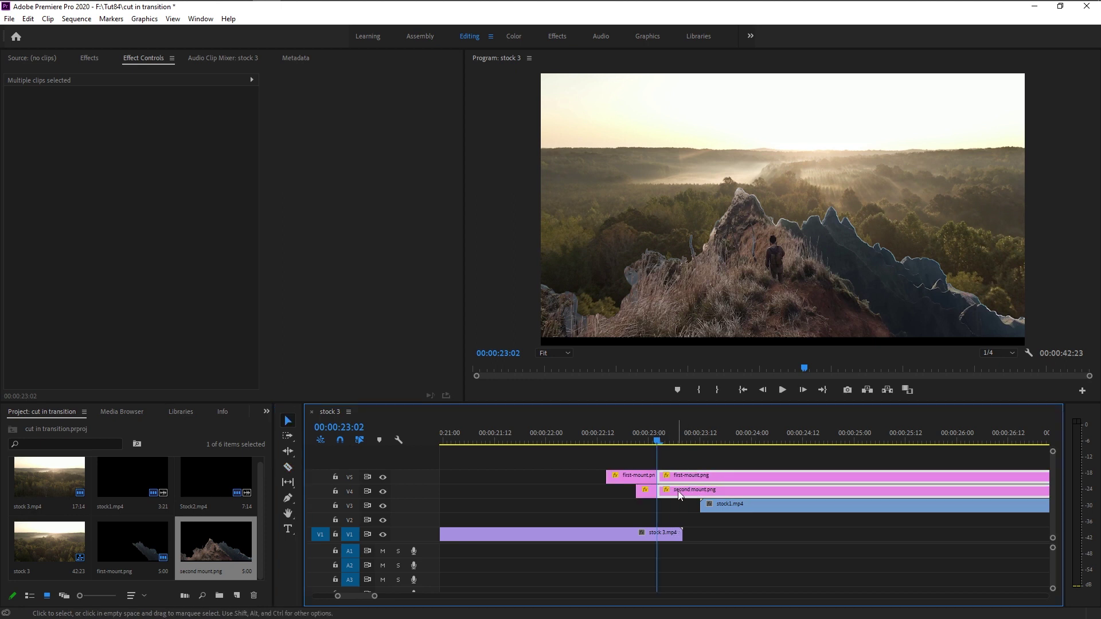
# - Nest the pieces of first-mount.png and second mount.png after the cut into one sequence, keeping the default name
pyautogui.moveTo(675, 455); pyautogui.dragTo(725, 492)
pyautogui.rightClick(724, 492)
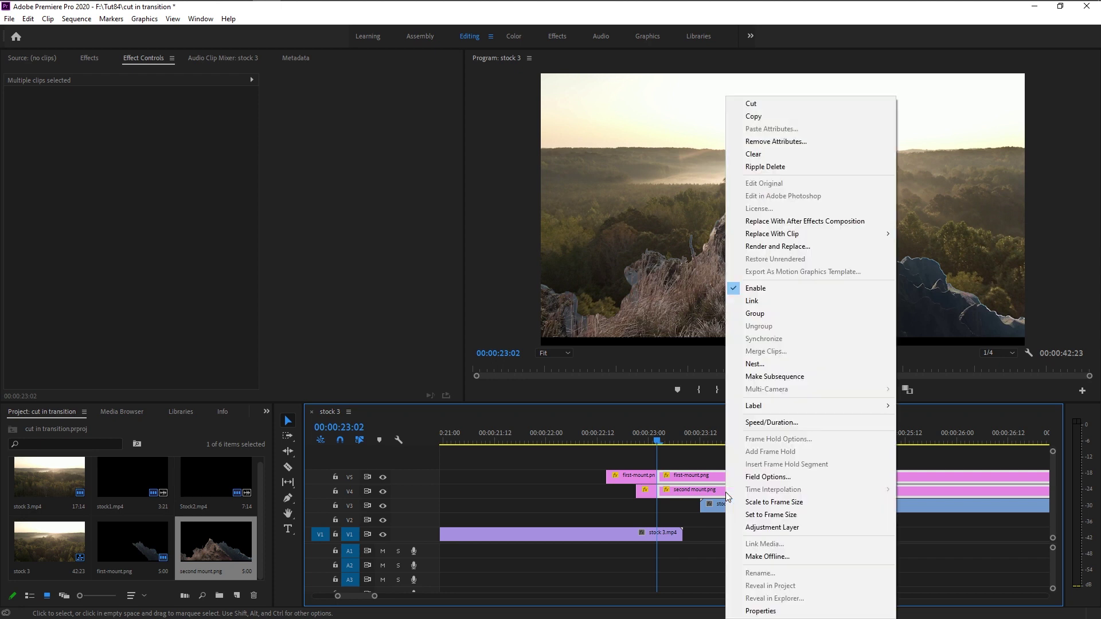
pyautogui.click(787, 370)
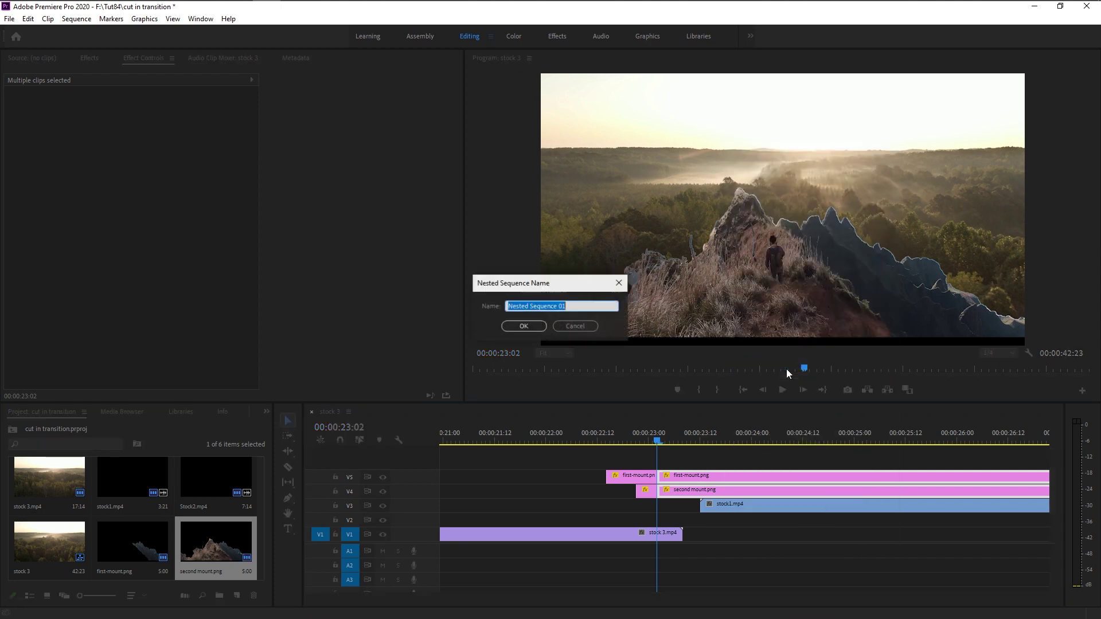
pyautogui.click(511, 325)
# - Move the nested mountain sequence down to V2 beneath stock1.mp4, keeping its start at 00:00:23:02
pyautogui.click(693, 487)
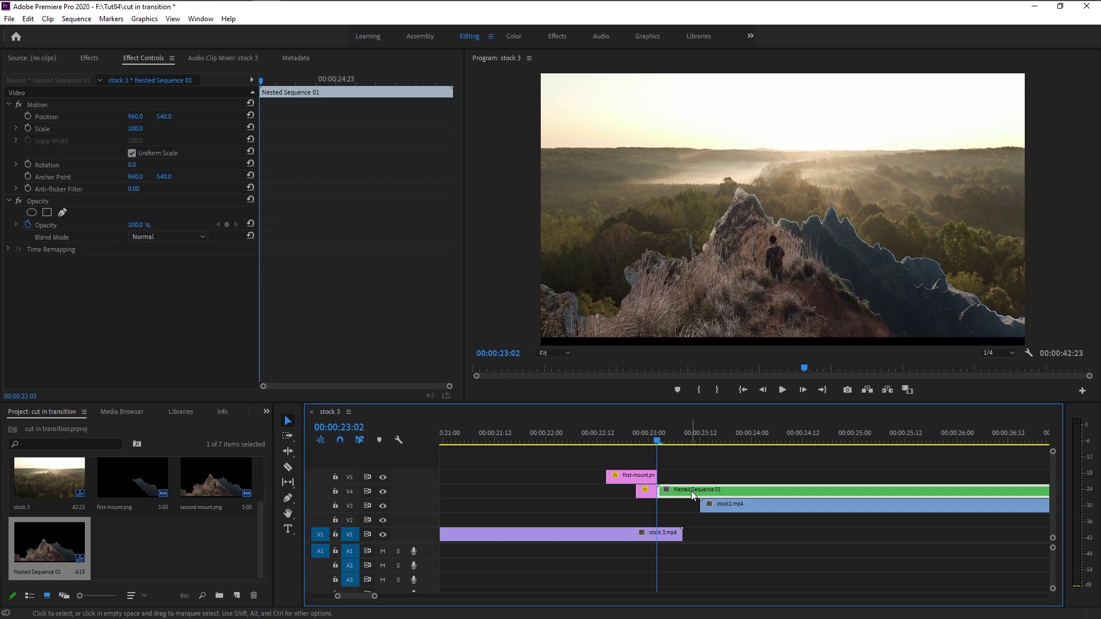
pyautogui.moveTo(687, 501); pyautogui.dragTo(687, 524)
pyautogui.click(681, 473)
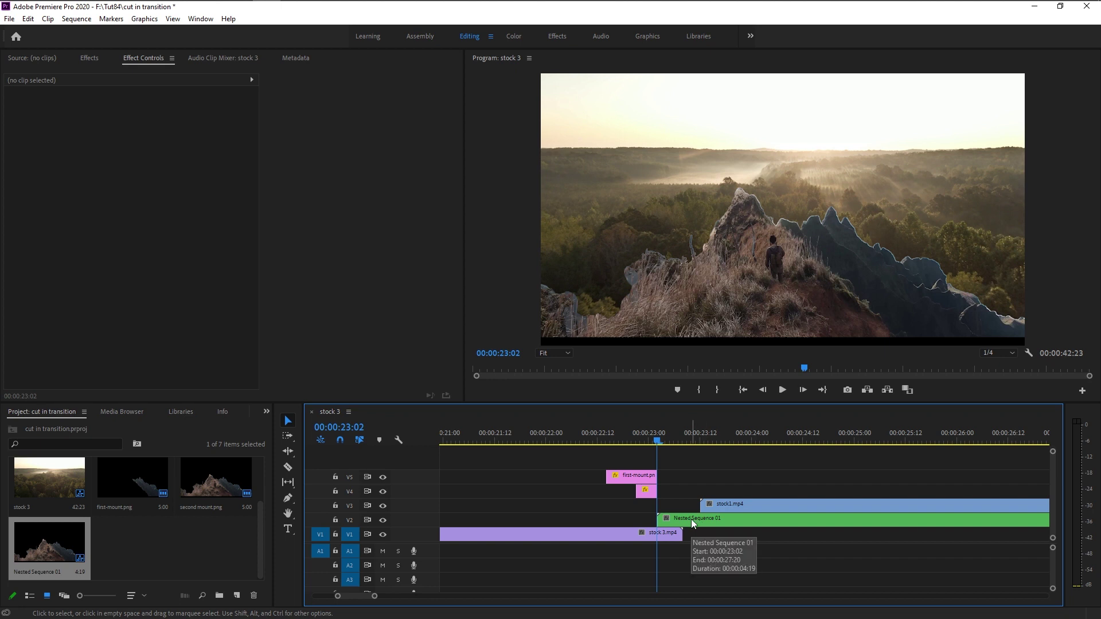
pyautogui.scroll(3, 645, 438)
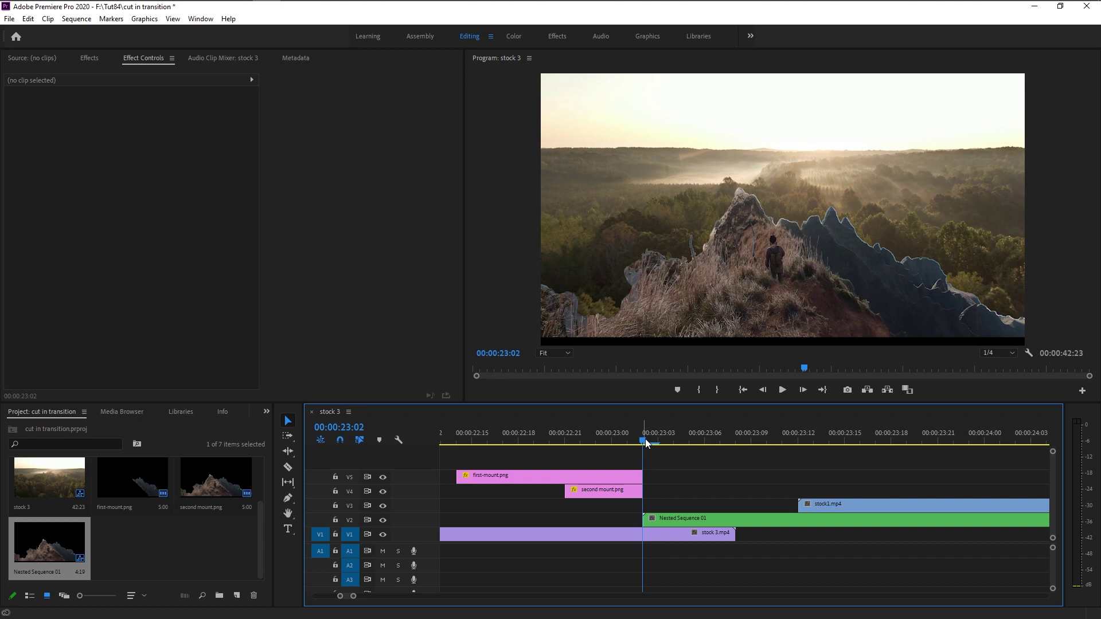
# - Position the playhead at 00:00:23:06, four frames past the start of the nested mountain sequence, as the alignment point for stock1.mp4
pyautogui.press('Right')
pyautogui.press('Right')
pyautogui.press('Right')
pyautogui.press('Right')
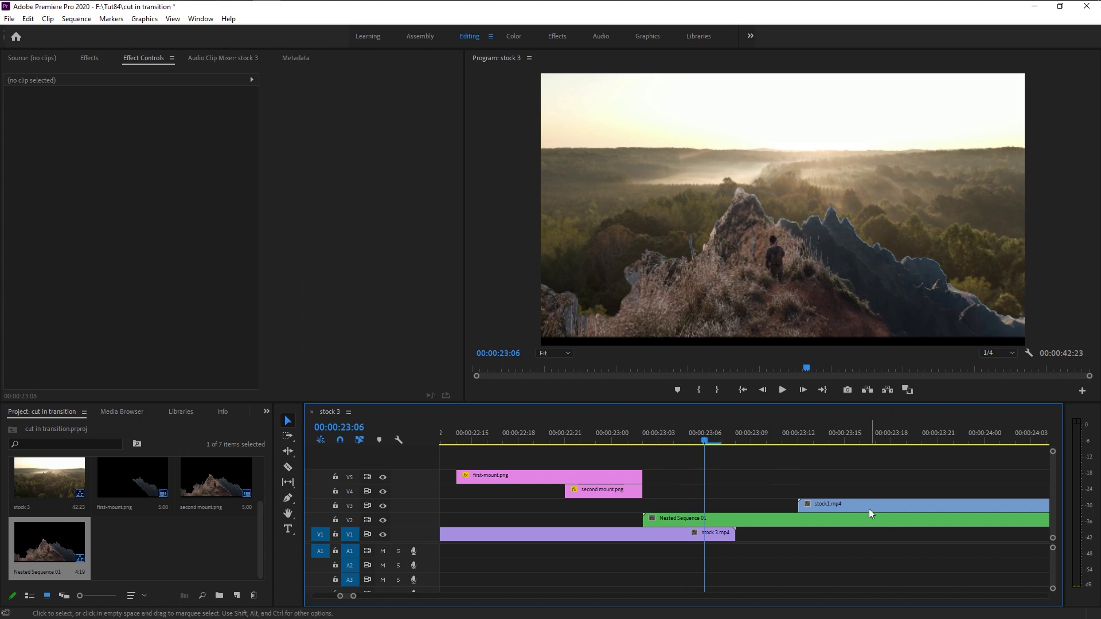
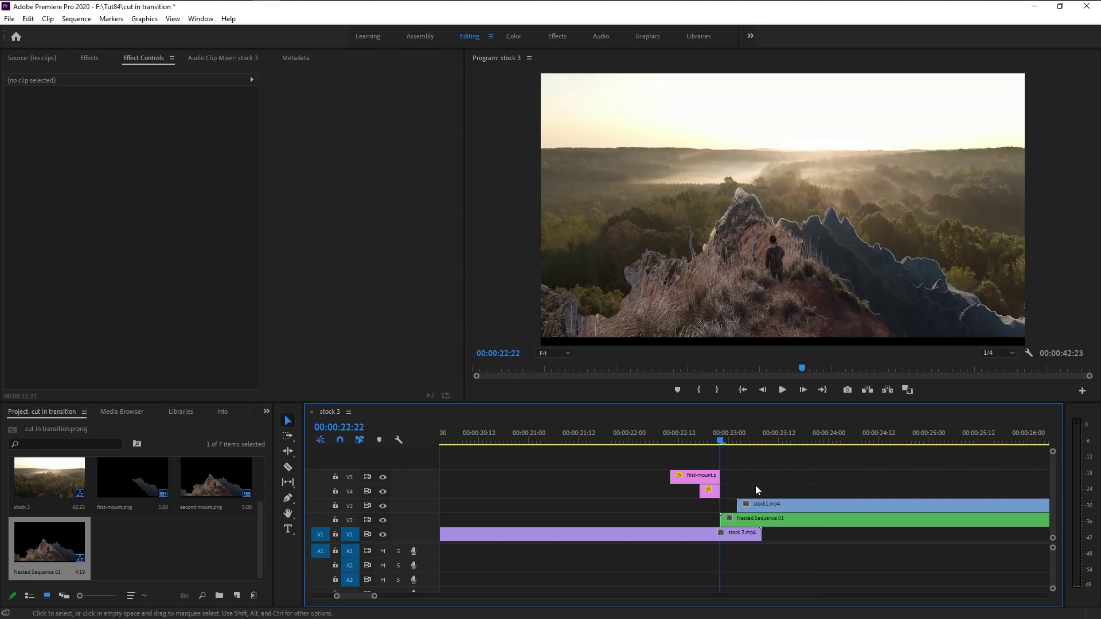
# - Play the transition from 00:00:22:22 to check how stock1.mp4 appears behind the mountain cutouts
pyautogui.press('space')
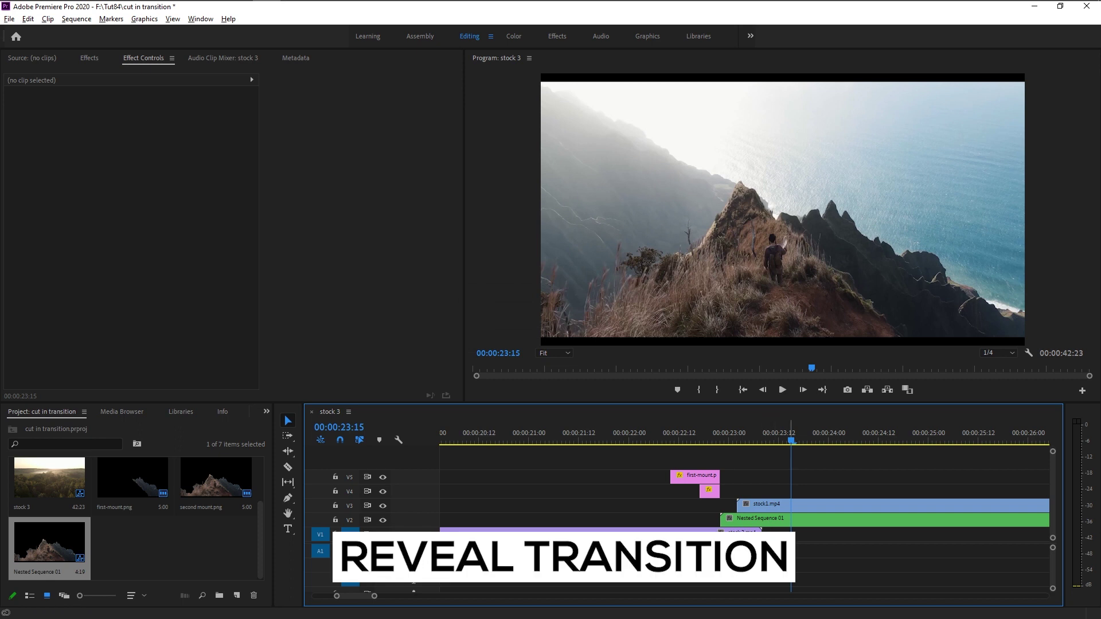
pyautogui.press('=')
pyautogui.press('=')
pyautogui.press('Left')
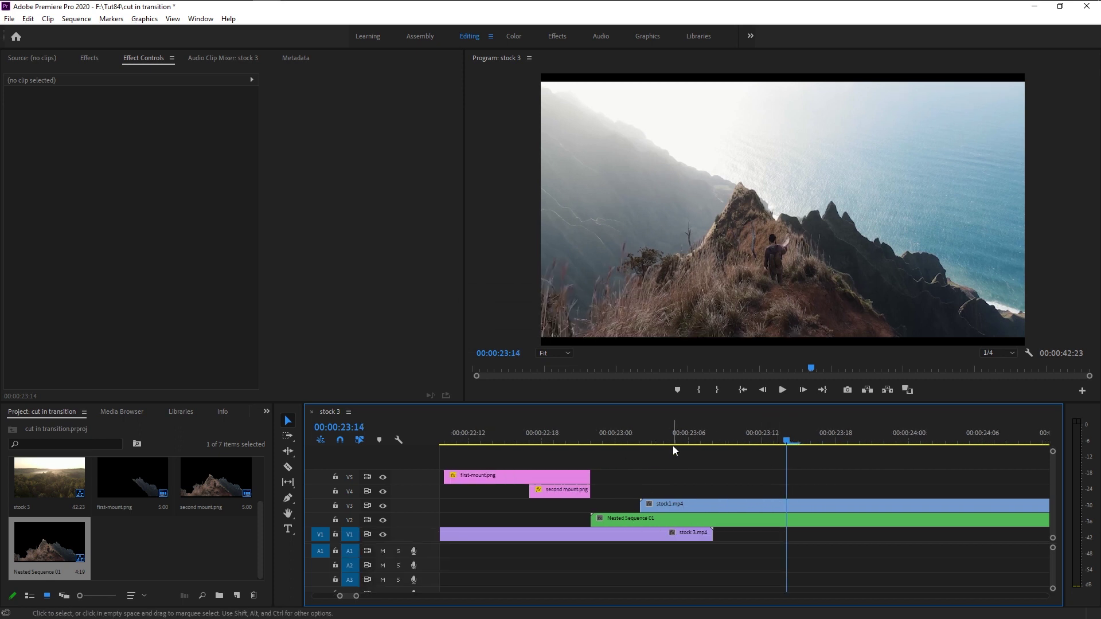
# - Add an ellipse opacity mask to stock1.mp4 with the playhead at the clip's start, 00:00:23:02
pyautogui.click(639, 439)
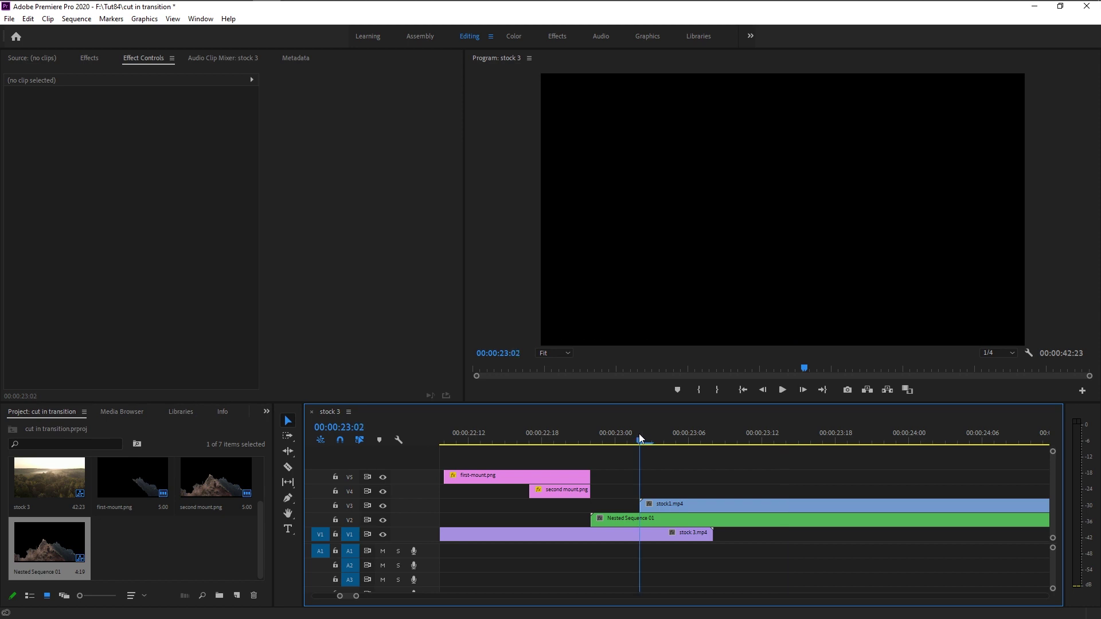
pyautogui.click(675, 504)
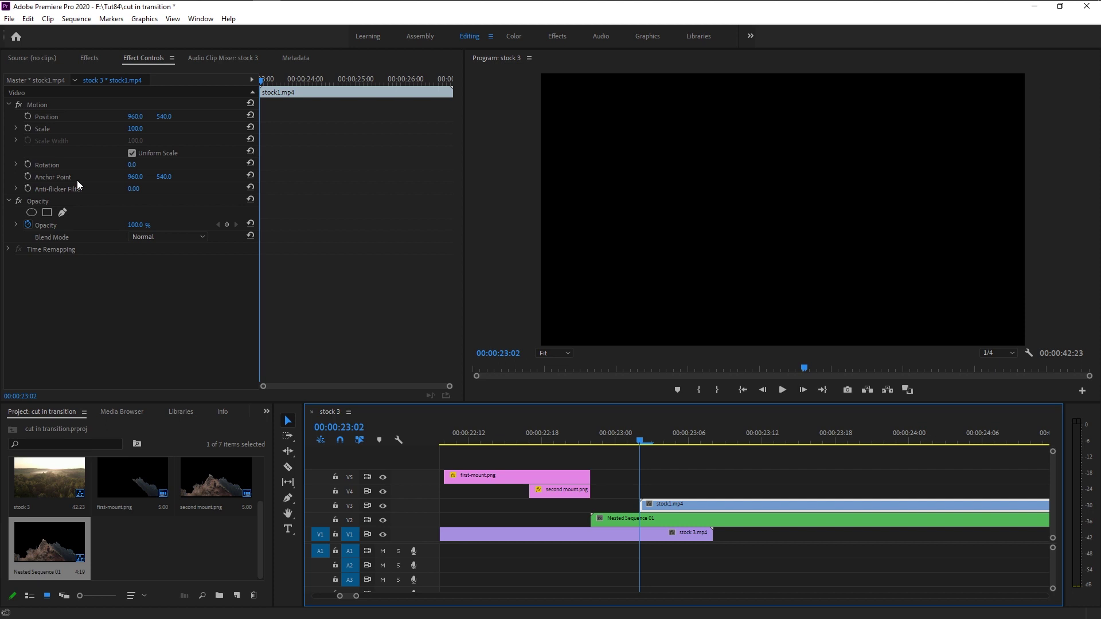
pyautogui.click(31, 212)
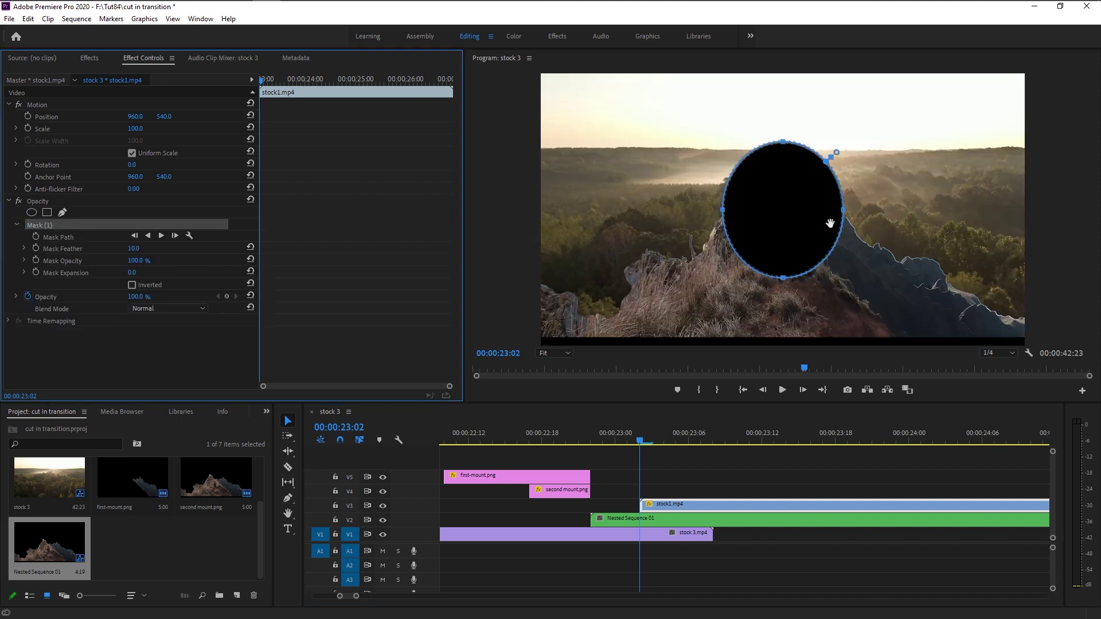
# - Widen the ellipse mask slightly on both sides in the program preview so it forms a circle
pyautogui.click(844, 215)
pyautogui.moveTo(842, 213); pyautogui.dragTo(847, 209)
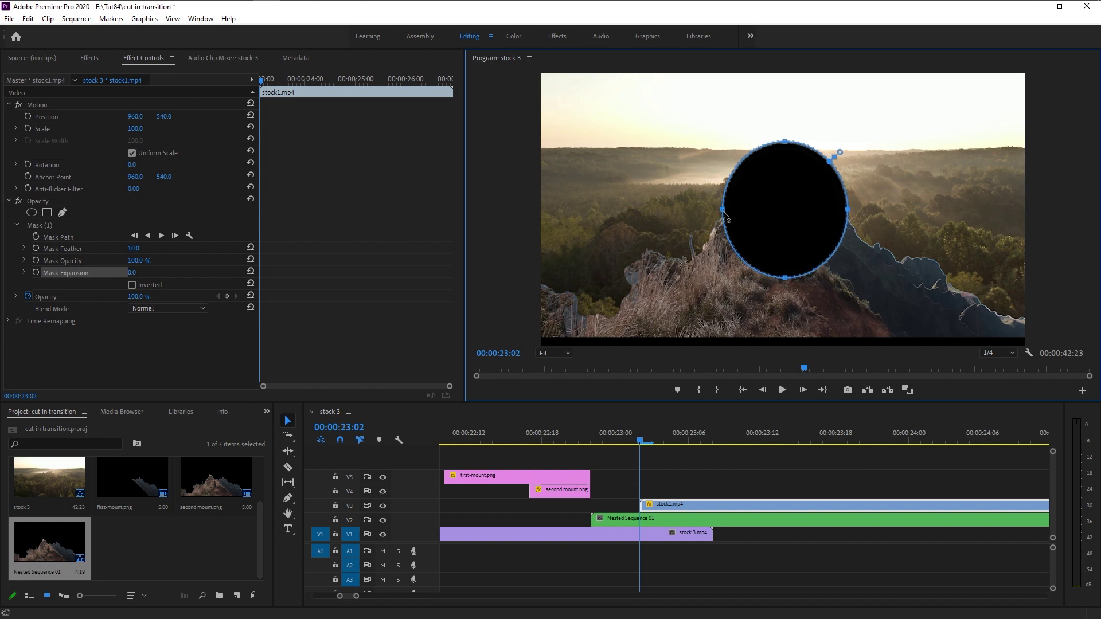
pyautogui.moveTo(722, 211); pyautogui.dragTo(716, 210)
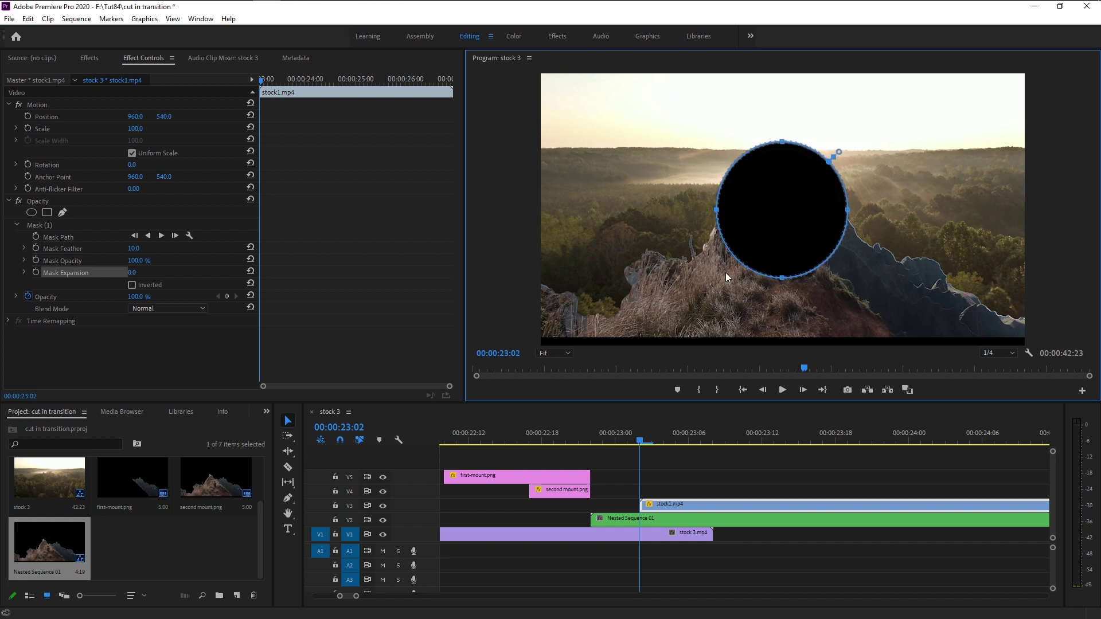
# - Undo the last two changes to the mask shape
pyautogui.hotkey('ctrl', 'z')
pyautogui.hotkey('ctrl', 'z')
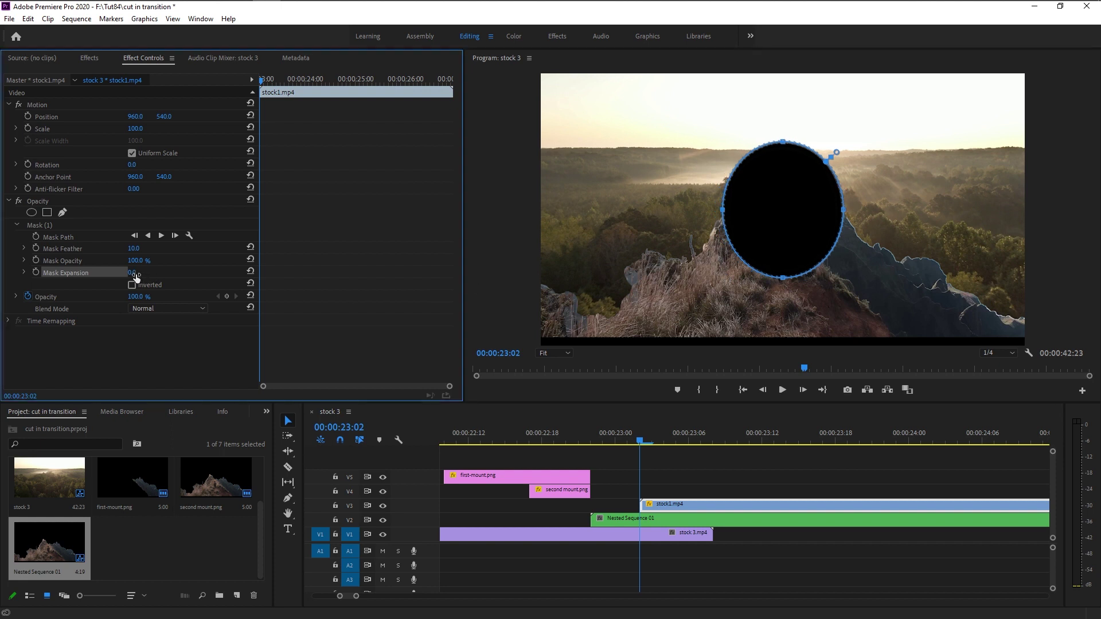
# - Reduce the mask expansion to -262 so the mask closes completely, and enable its keyframing at 00:00:23:02
pyautogui.write('-75')
pyautogui.press('Return')
pyautogui.moveTo(136, 272); pyautogui.dragTo(38, 272)
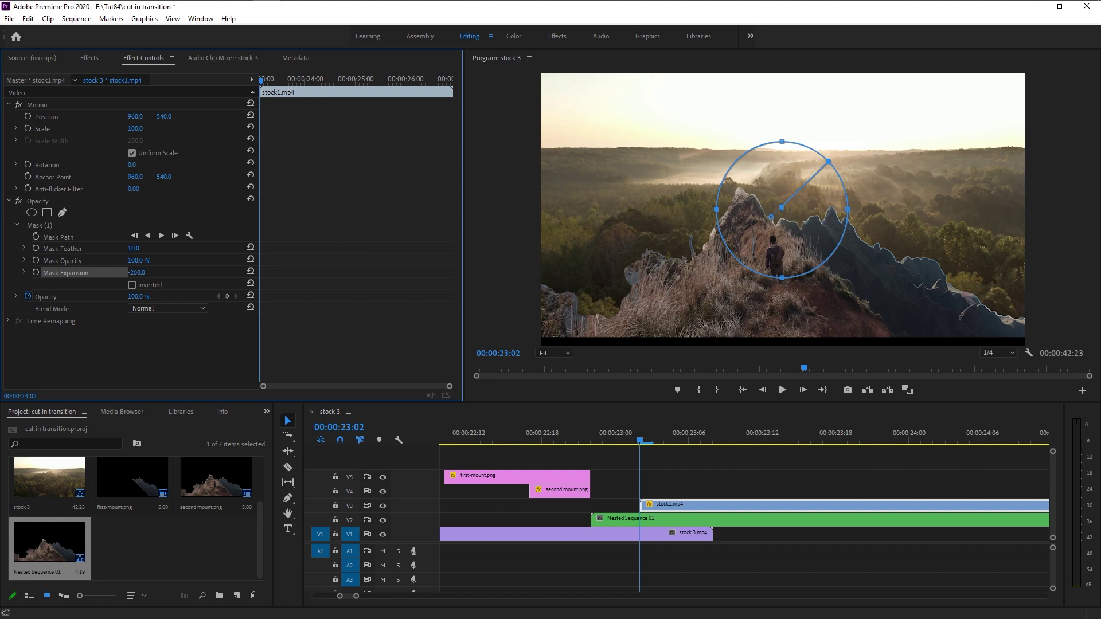
pyautogui.click(34, 270)
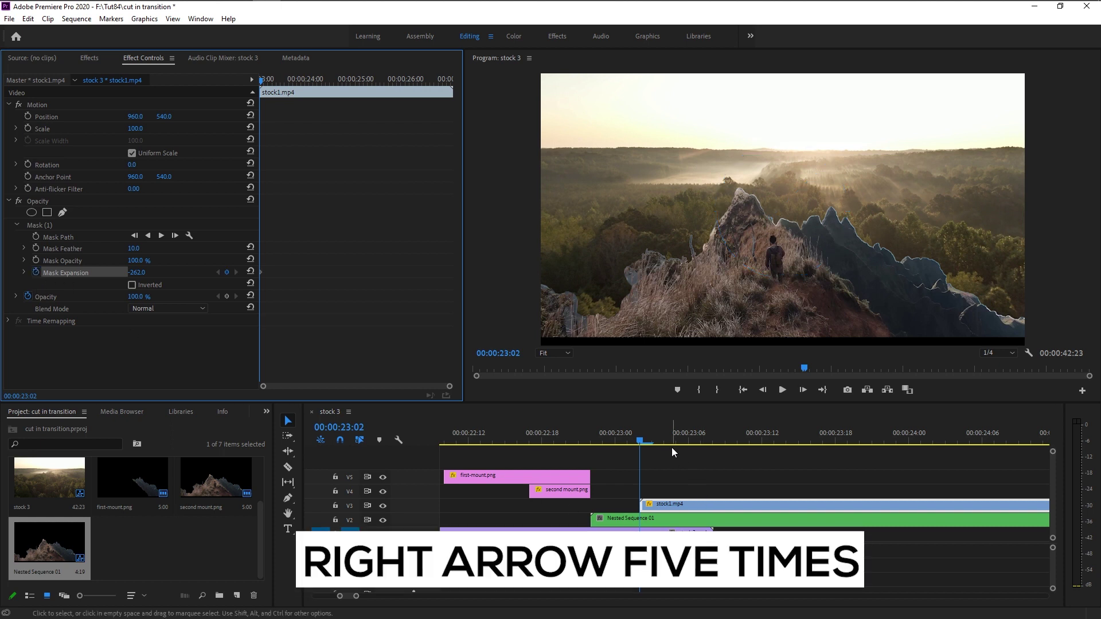
# - Add a second mask expansion keyframe of 715 five frames further on, at 00:00:23:07
pyautogui.press('Right')
pyautogui.press('Right')
pyautogui.press('Right')
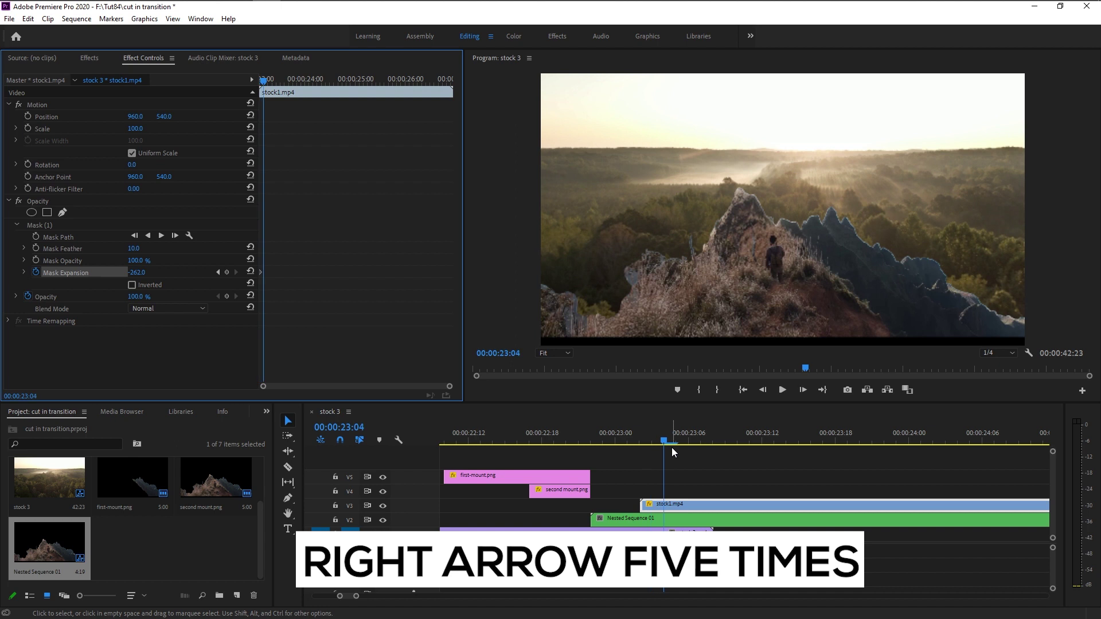
pyautogui.press('Right')
pyautogui.press('Right')
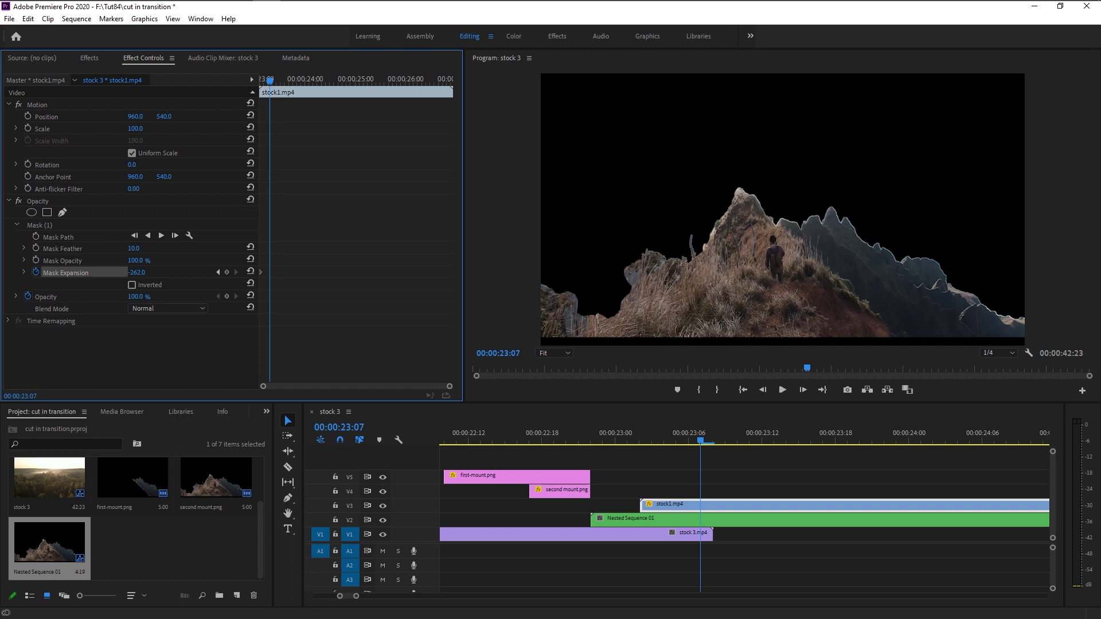
pyautogui.moveTo(137, 272)
pyautogui.mouseDown()
pyautogui.moveTo(195, 272)
pyautogui.moveTo(129, 273)
pyautogui.mouseUp()
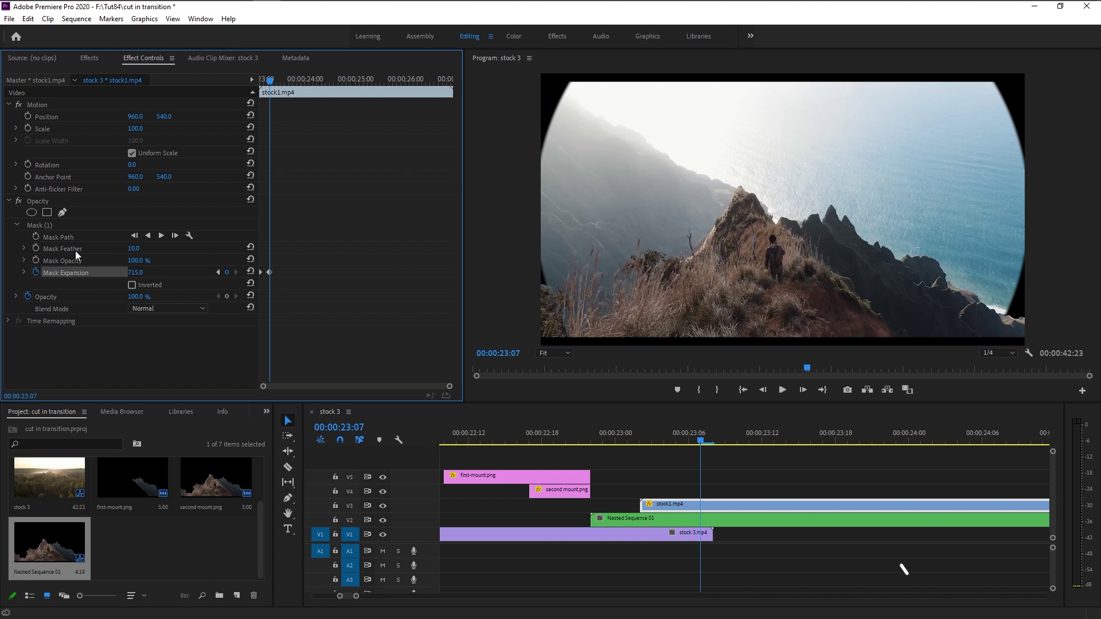
# - Set the mask feather to 109 and raise the mask expansion keyframe at 00:00:23:07 to 861
pyautogui.moveTo(133, 248); pyautogui.dragTo(187, 248)
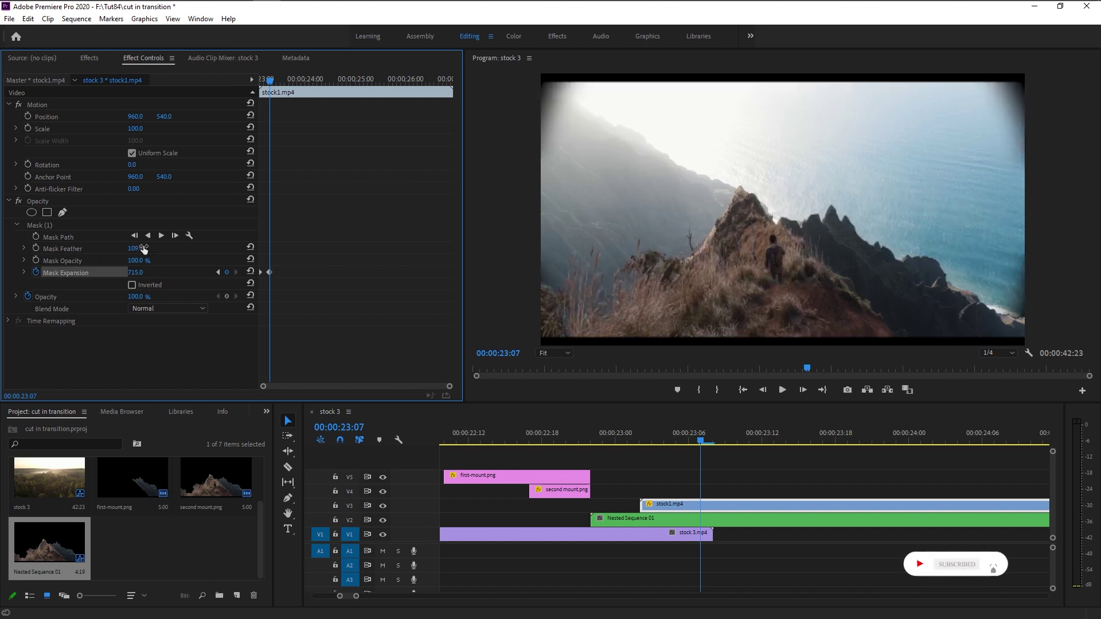
pyautogui.moveTo(138, 272); pyautogui.dragTo(193, 273)
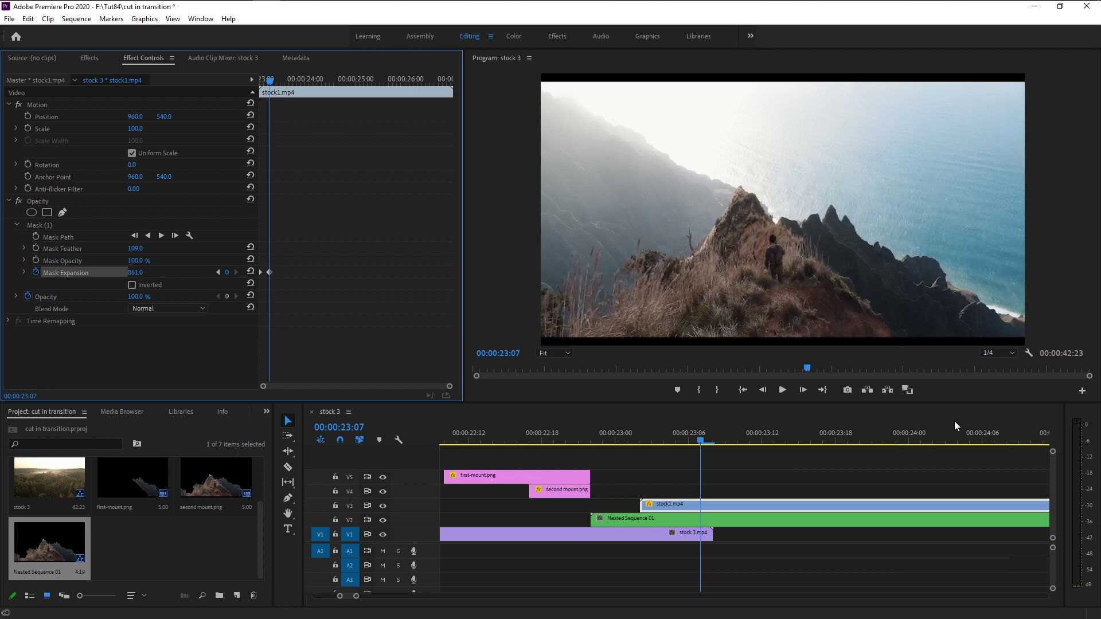
# - Return the playhead to about 00:00:19:23 in stock 3.mp4 to review the whole transition
pyautogui.scroll(-3, 646, 435)
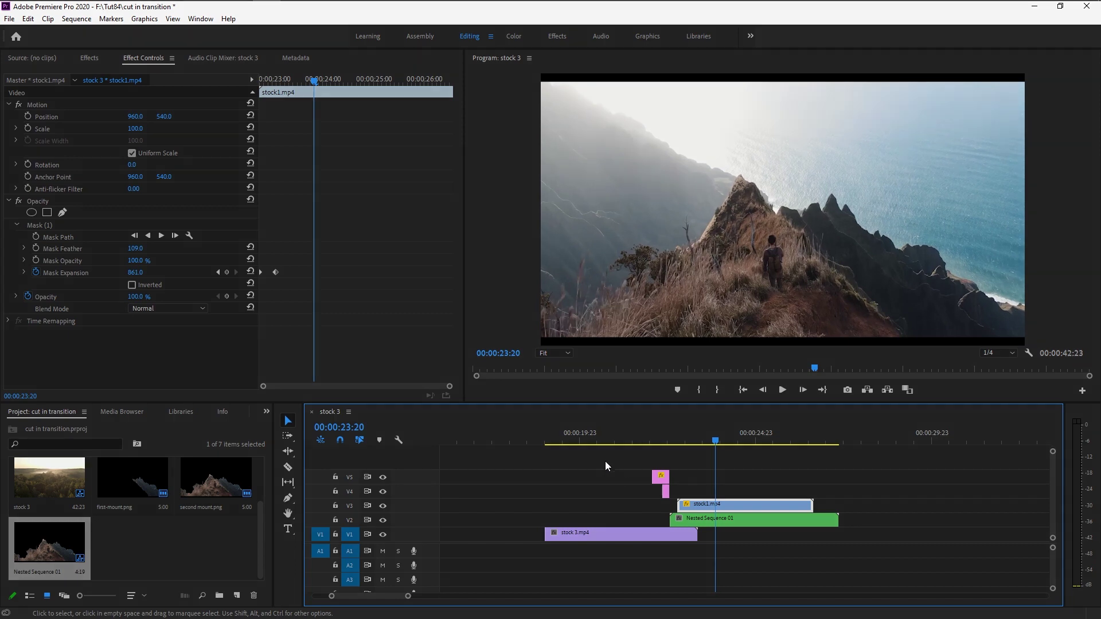
pyautogui.click(580, 441)
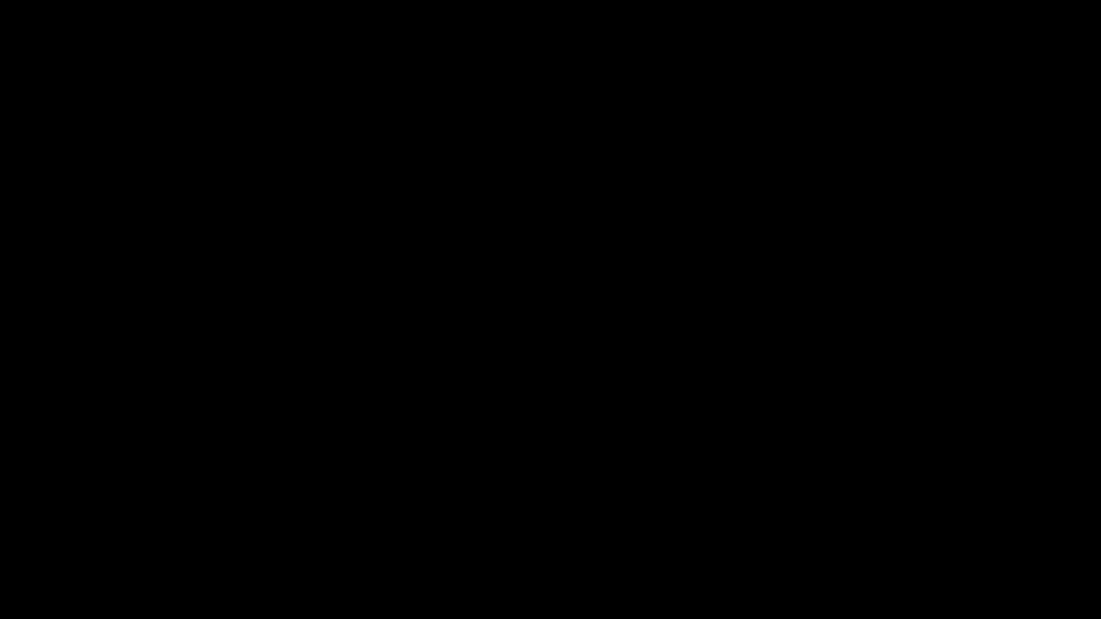